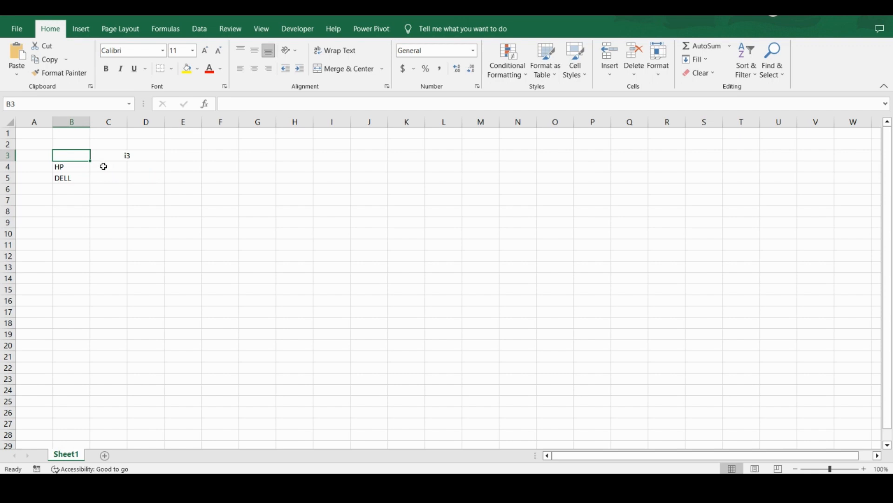
Insert a Form Controls option button over cell C4, beside the HP label
left_click(104, 166)
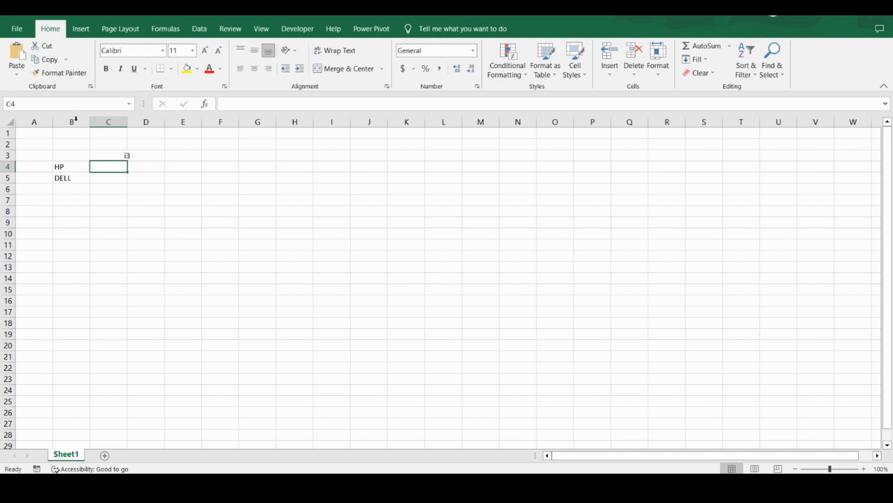
left_click(292, 32)
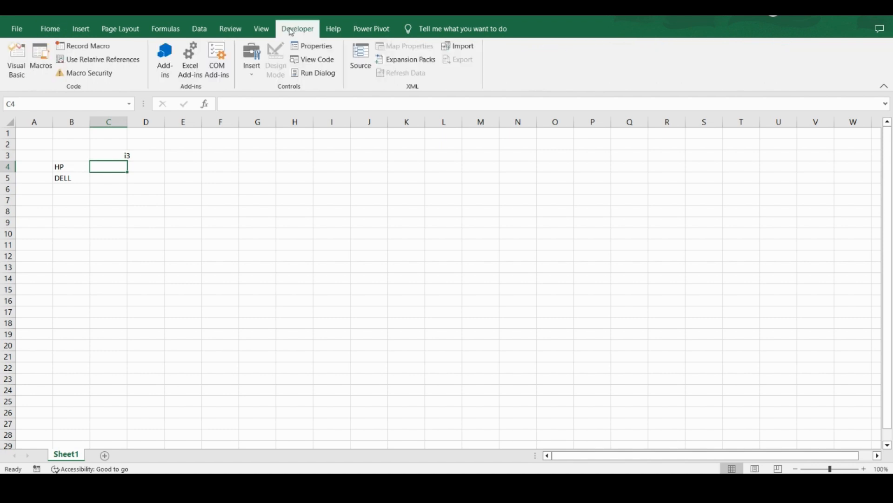
left_click(254, 75)
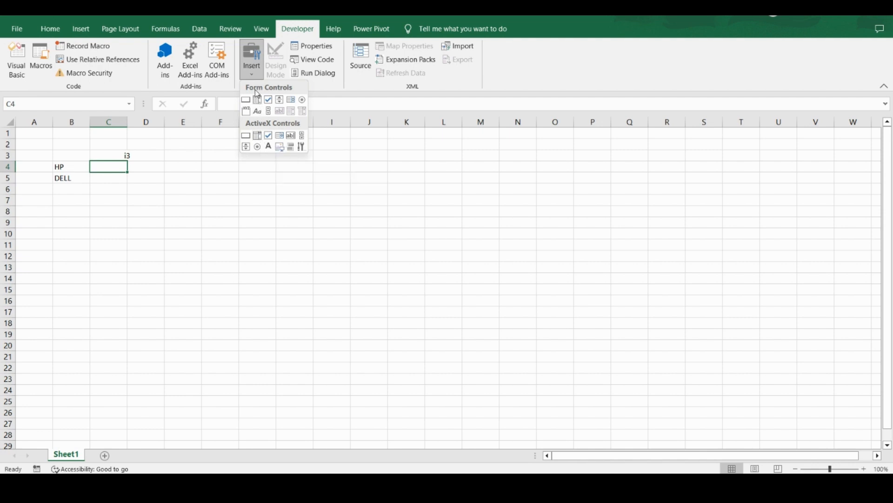
left_click(303, 101)
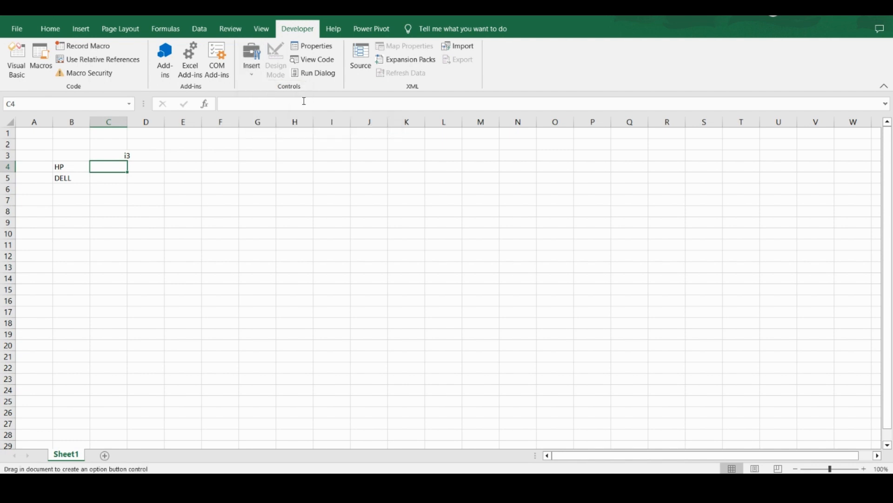
left_click_drag(90, 161, 127, 175)
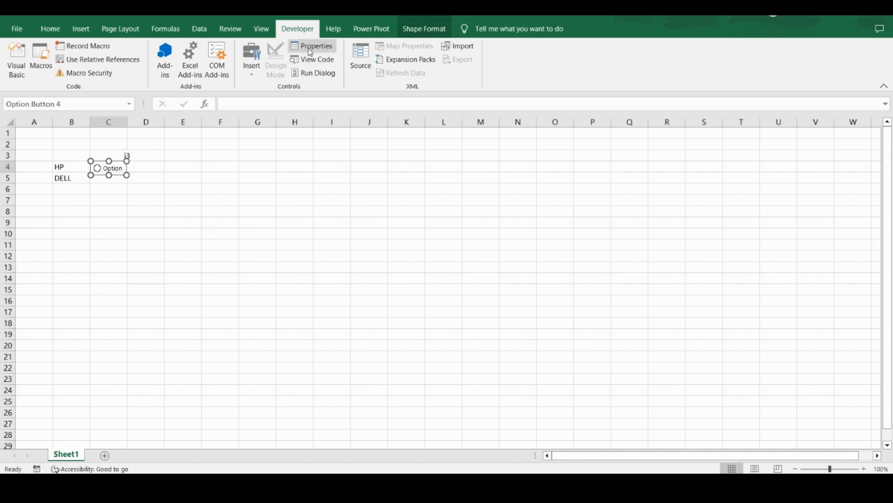
Relabel the option button in C4 as Yes and shrink its frame to about 0.2 by 0.42 inches
right_click(104, 164)
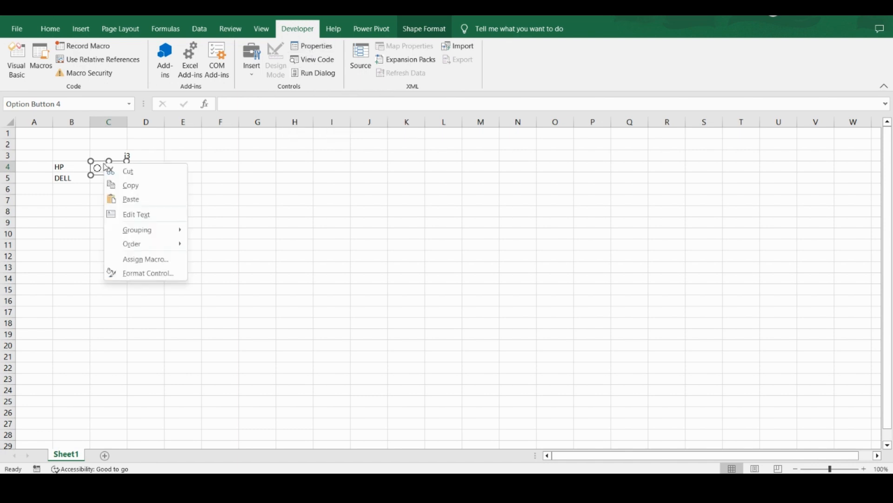
left_click(128, 216)
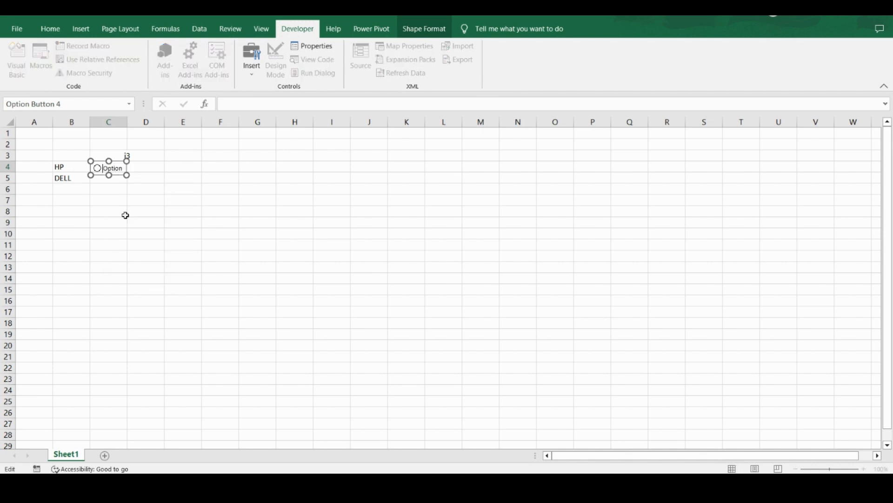
key("shift+Right")
key("shift+Right")
key("shift+Right")
key("shift+Right")
key("shift+Right")
key("shift+Right")
key("shift+Right")
key("shift+Right")
key("shift+Right")
key("shift+Right")
key("shift+Right")
key("shift+Right")
key("shift+Right")
key("shift+Right")
key("shift+Right")
key("BackSpace")
type("Yes")
left_click_drag(127, 174, 116, 174)
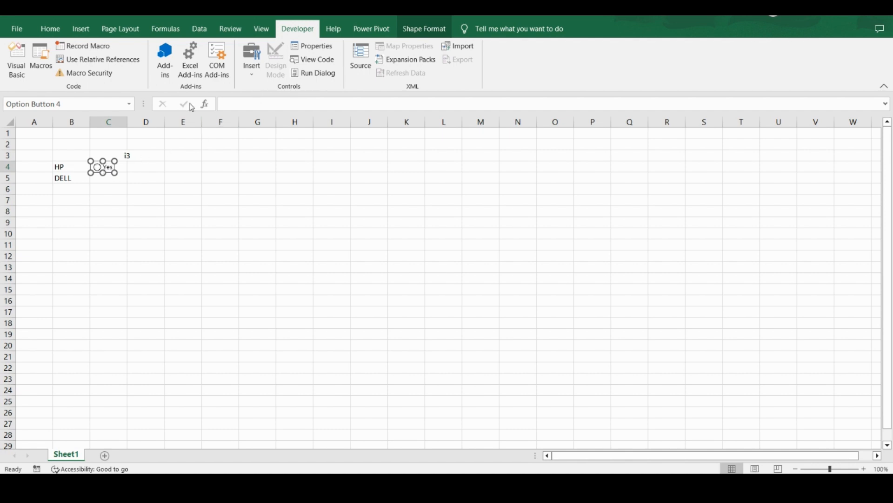
right_click(97, 168)
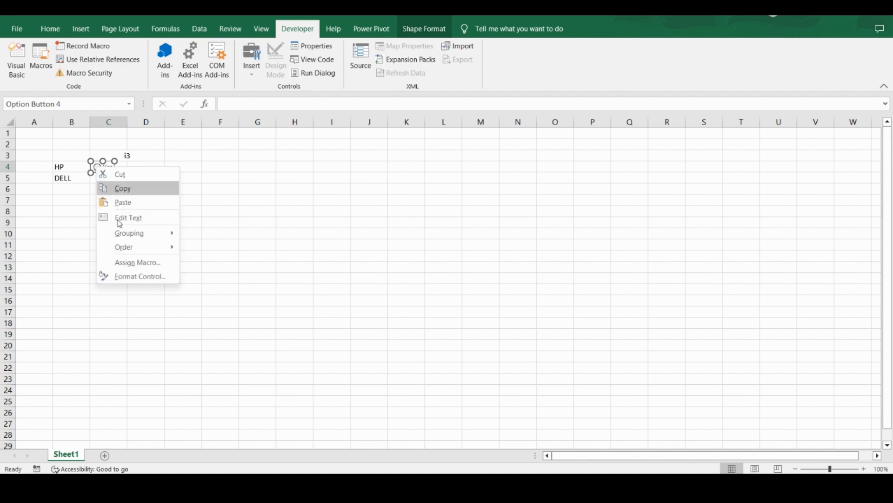
left_click(128, 267)
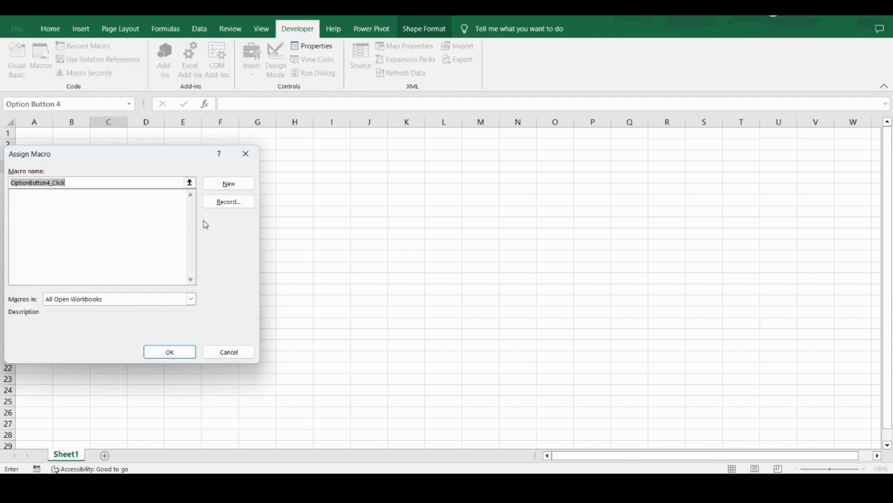
left_click(251, 153)
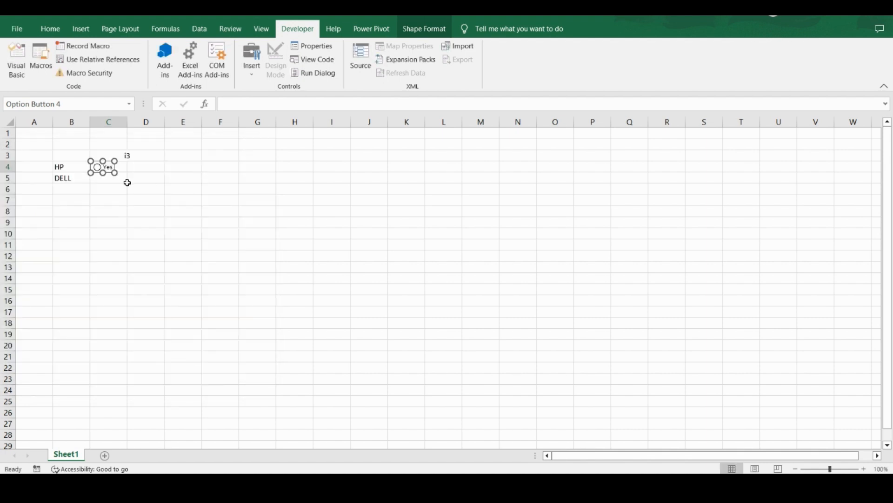
Link the Yes option button to cell $E$4 in its format settings, leaving its value Unchecked
right_click(107, 169)
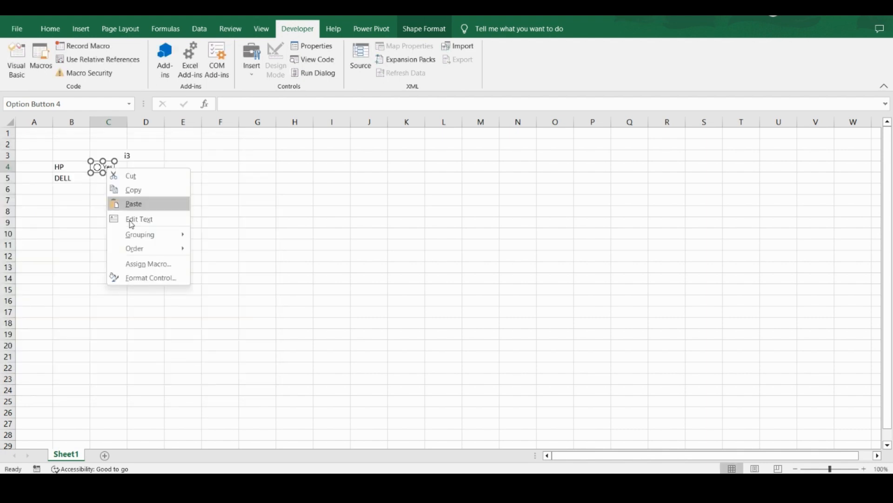
left_click(138, 278)
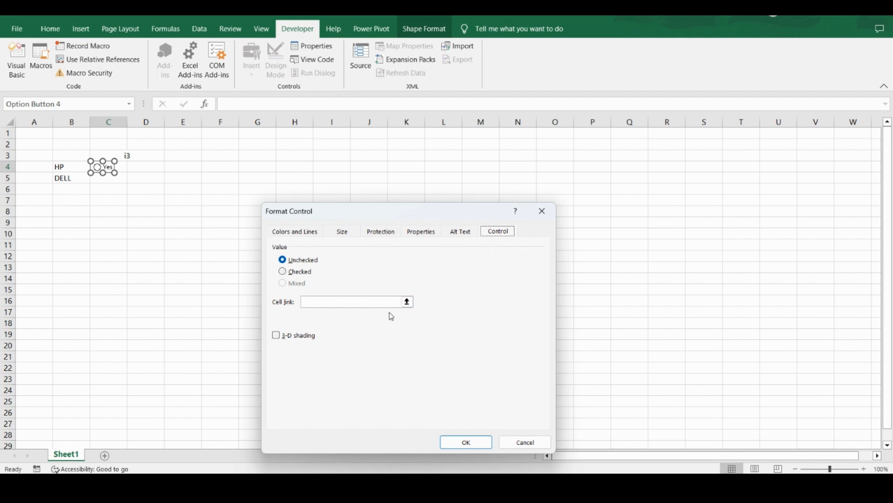
left_click(407, 302)
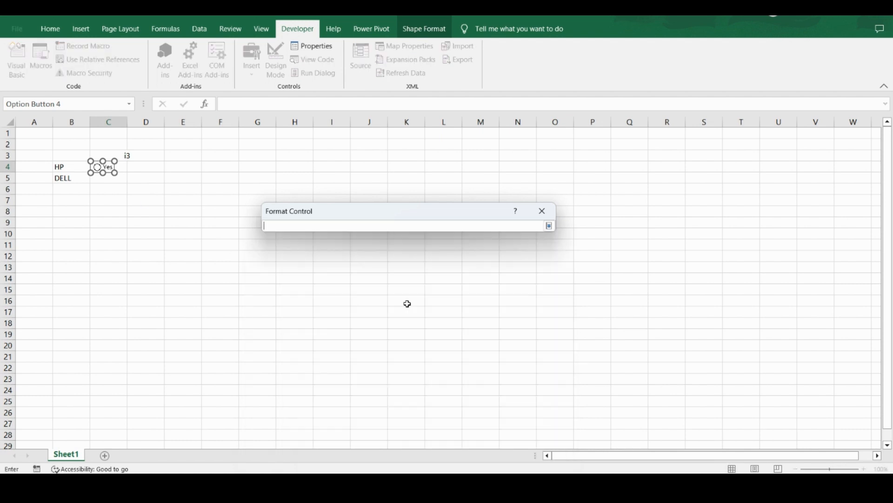
left_click(180, 168)
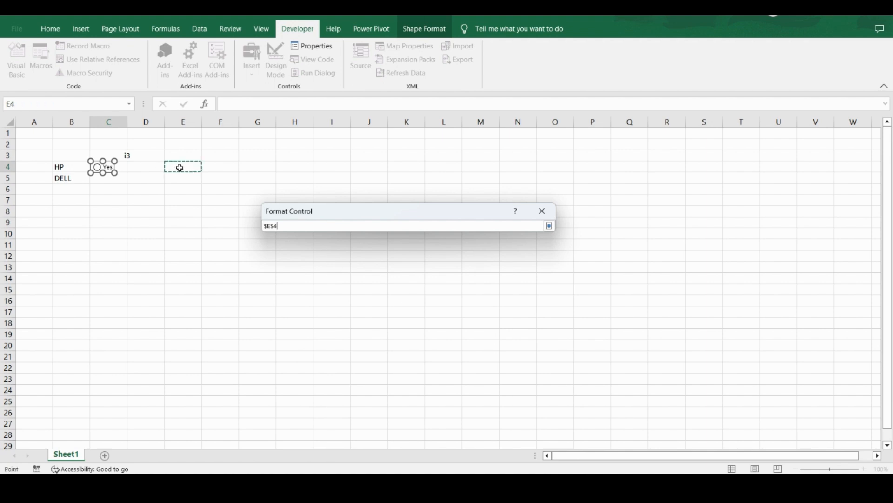
left_click(549, 226)
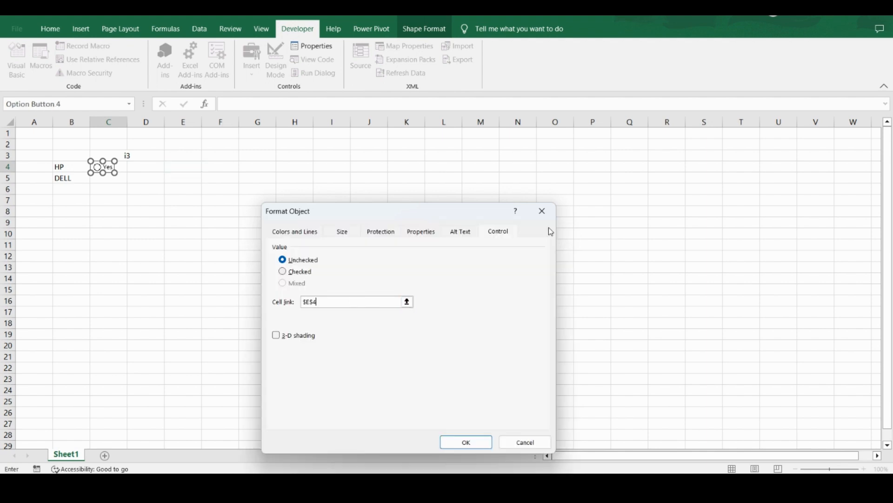
left_click(302, 234)
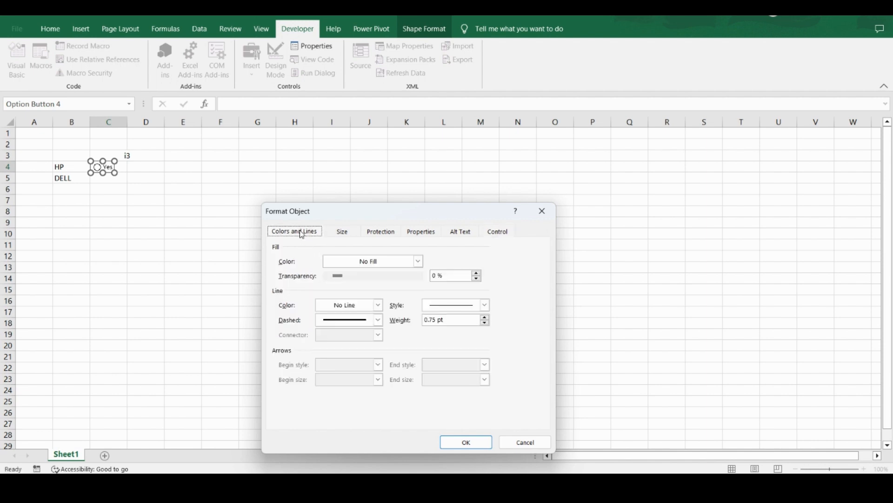
left_click(344, 232)
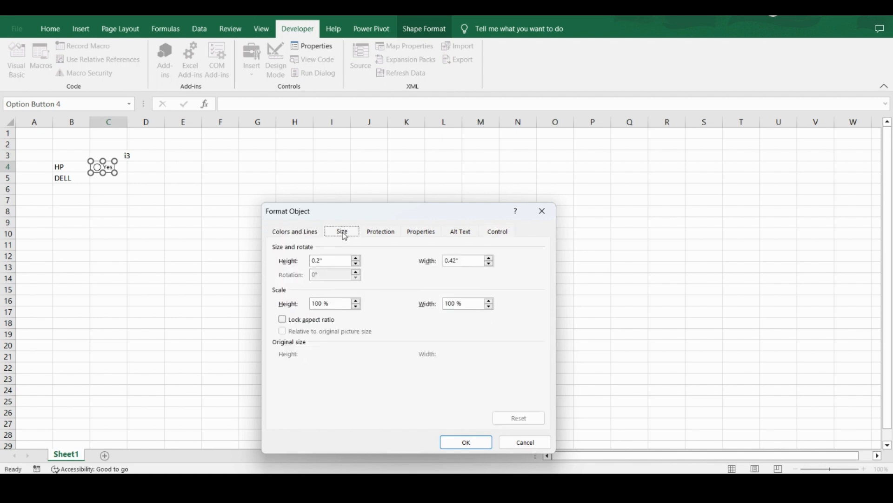
left_click(496, 233)
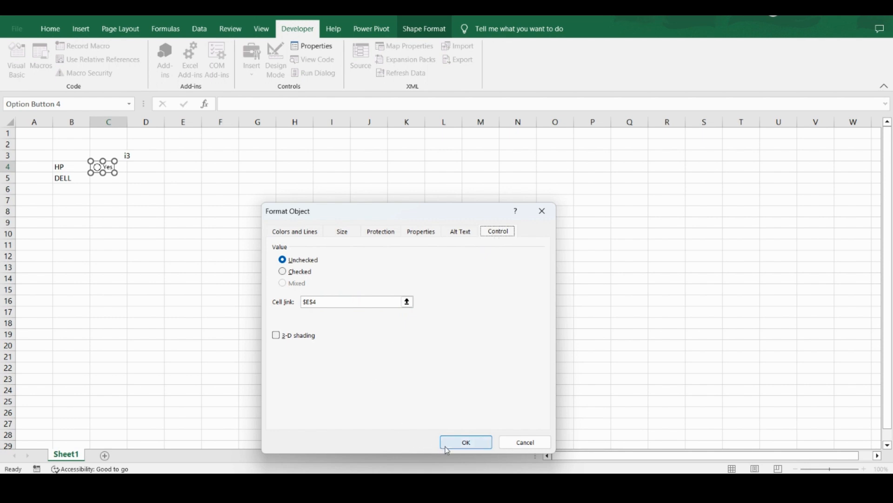
left_click(467, 444)
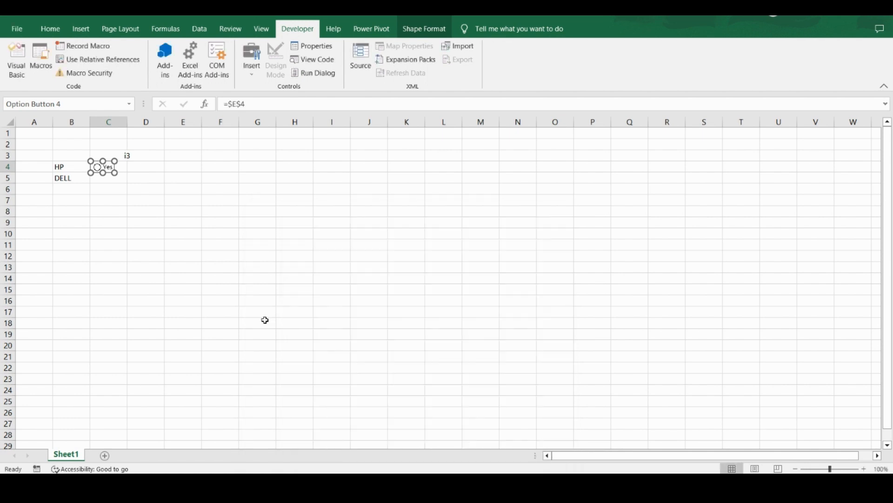
Insert a second Form Controls option button over cell D4, beside the Yes button, sized to fit within the cell
left_click(252, 74)
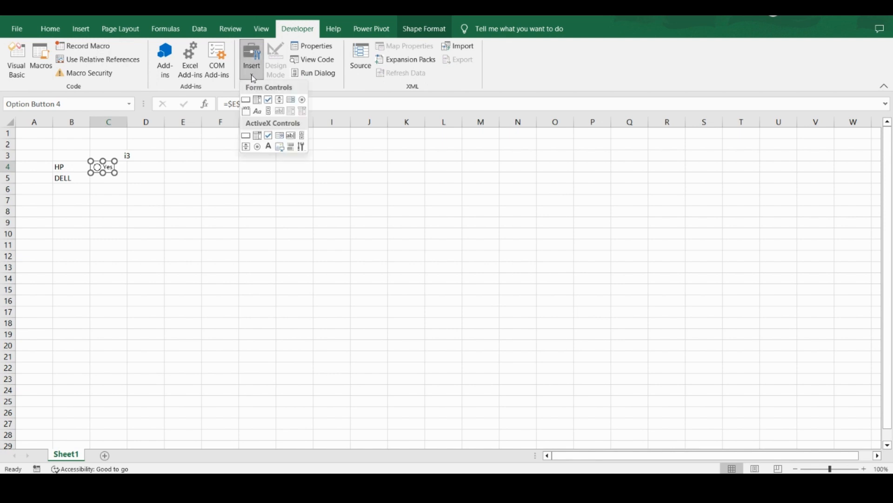
left_click(303, 100)
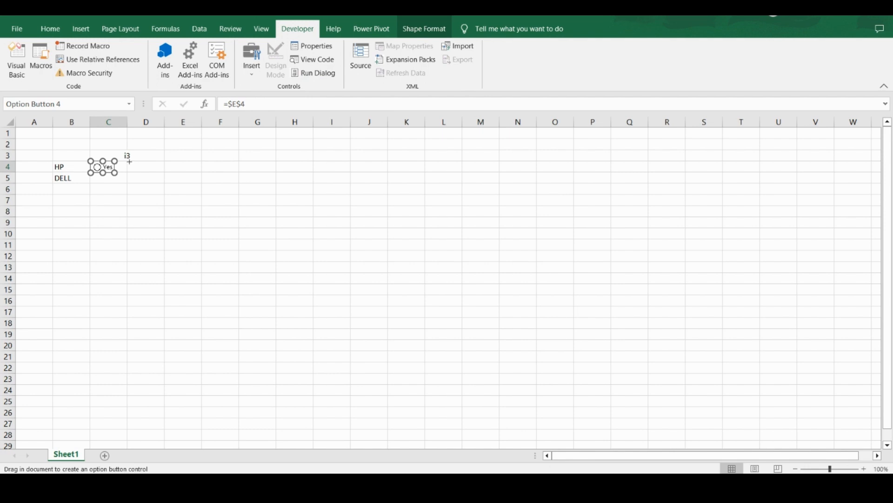
left_click_drag(130, 161, 148, 171)
left_click_drag(164, 168, 161, 168)
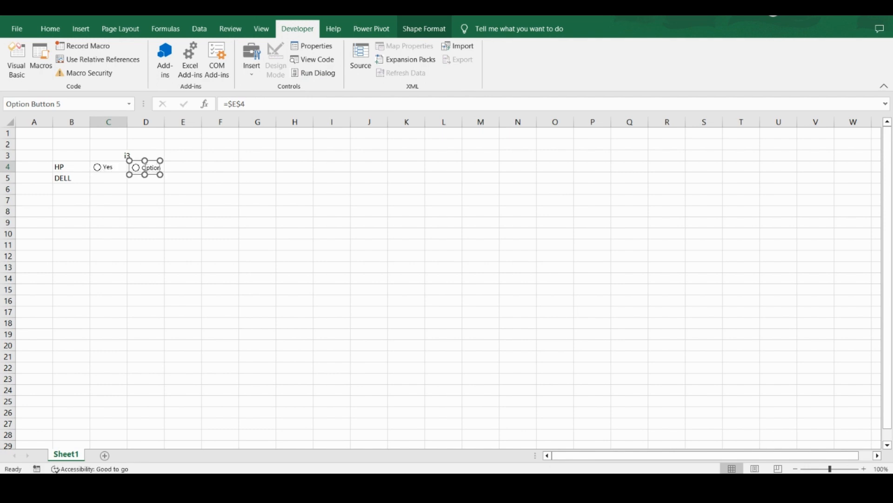
Relabel the option button in D4 as No and narrow its frame to fit the text
left_click(144, 166)
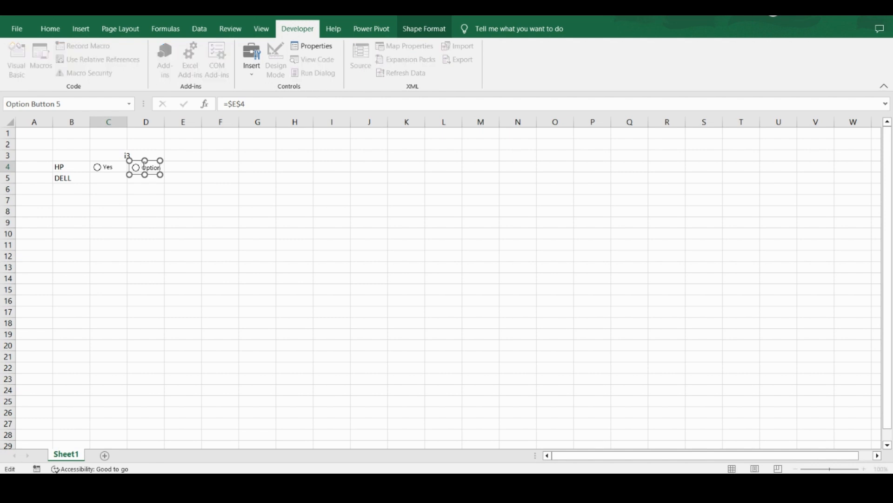
key("shift+Right")
key("shift+Right")
key("shift+Right")
key("shift+Right")
key("shift+Right")
key("shift+Right")
key("shift+Right")
key("shift+Right")
key("shift+Right")
key("shift+Right")
key("shift+Right")
key("shift+Right")
key("shift+Right")
key("shift+Right")
key("shift+Right")
type("No")
left_click_drag(161, 174, 154, 174)
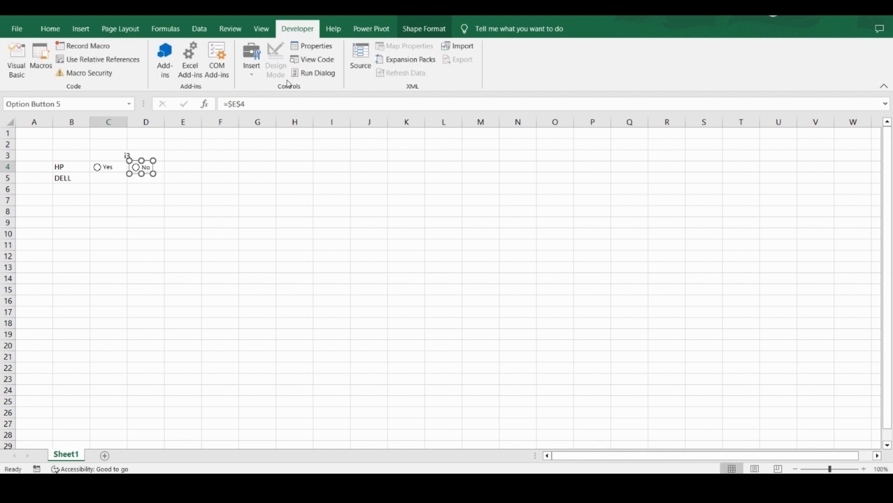
Check the No option button's cell link in its control properties, then deselect the button
left_click(309, 48)
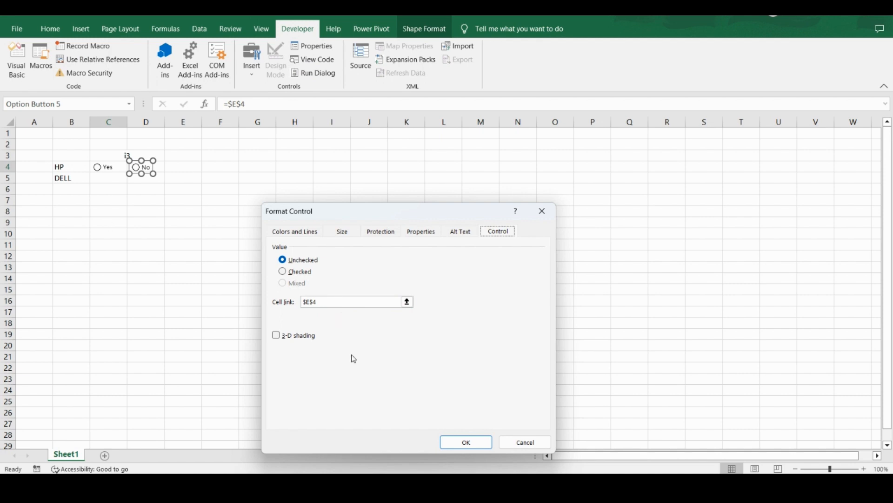
left_click(479, 446)
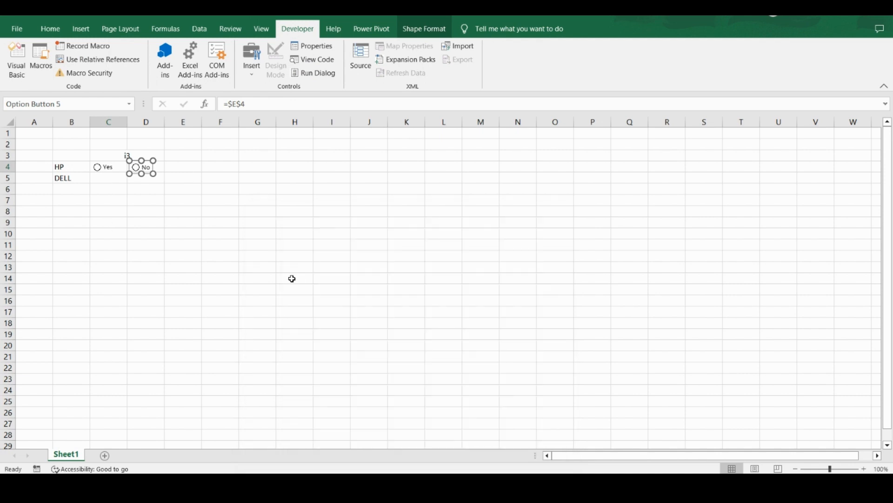
left_click(292, 277)
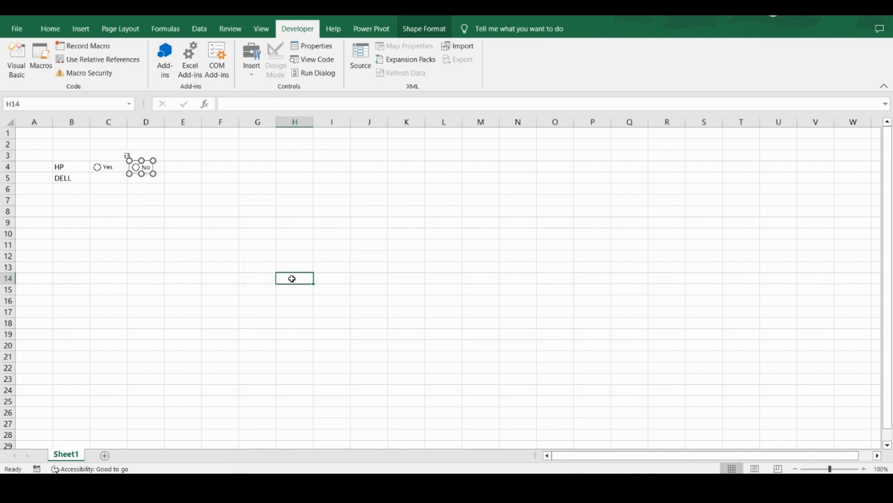
Test the HP option buttons by alternating between Yes and No, finishing with Yes selected
left_click(98, 171)
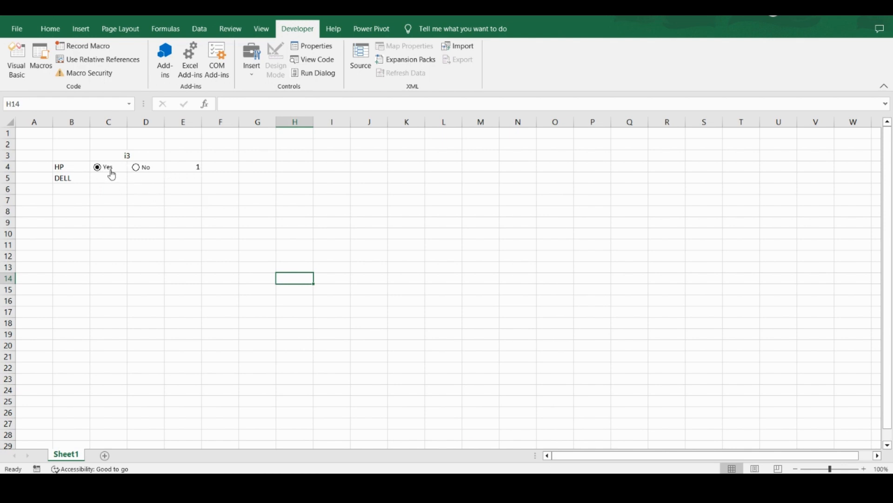
left_click(140, 171)
left_click(102, 171)
left_click(136, 170)
left_click(143, 172)
left_click(110, 172)
Insert an ActiveX option button about 0.22 inches high over cell C5, beside the DELL label
left_click(252, 76)
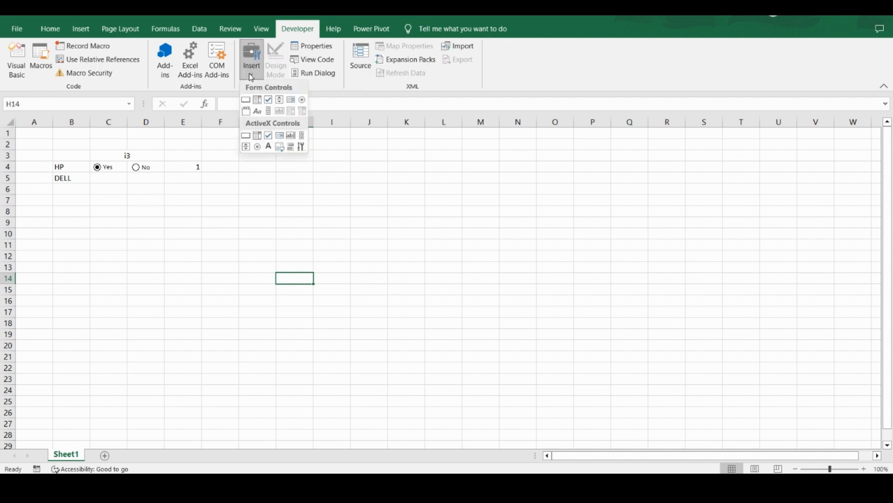
left_click(258, 148)
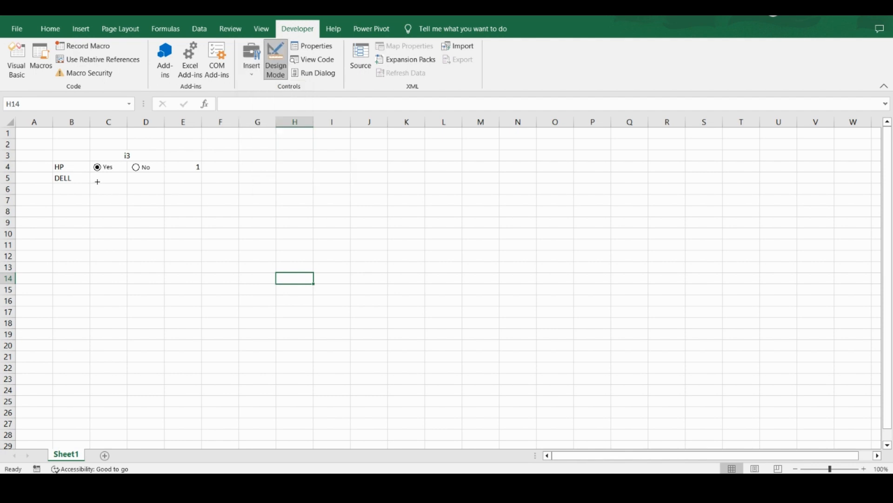
left_click_drag(93, 172, 127, 184)
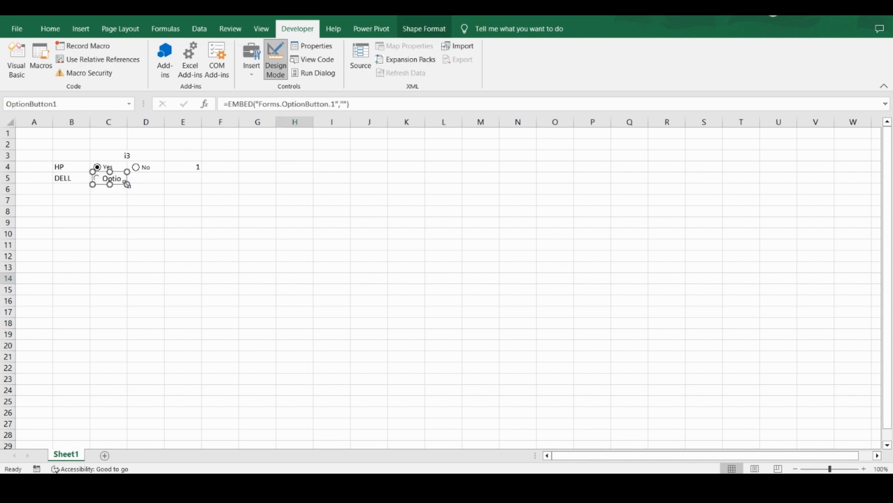
right_click(103, 179)
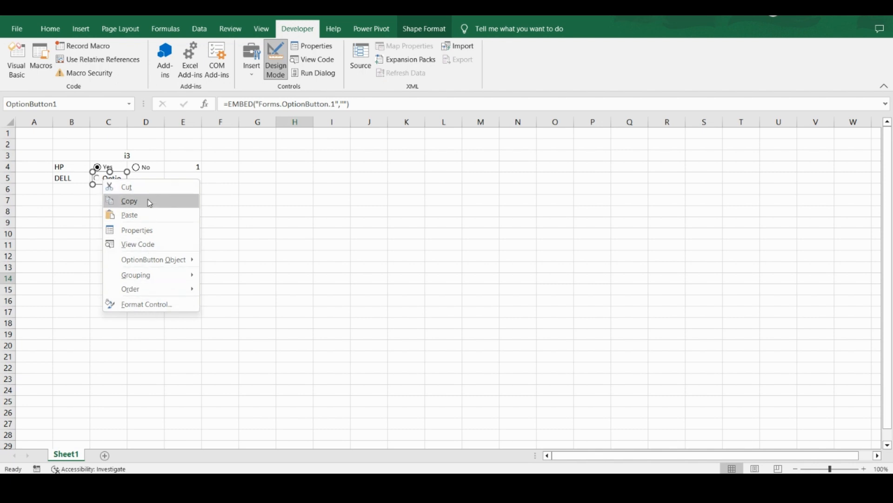
left_click(134, 307)
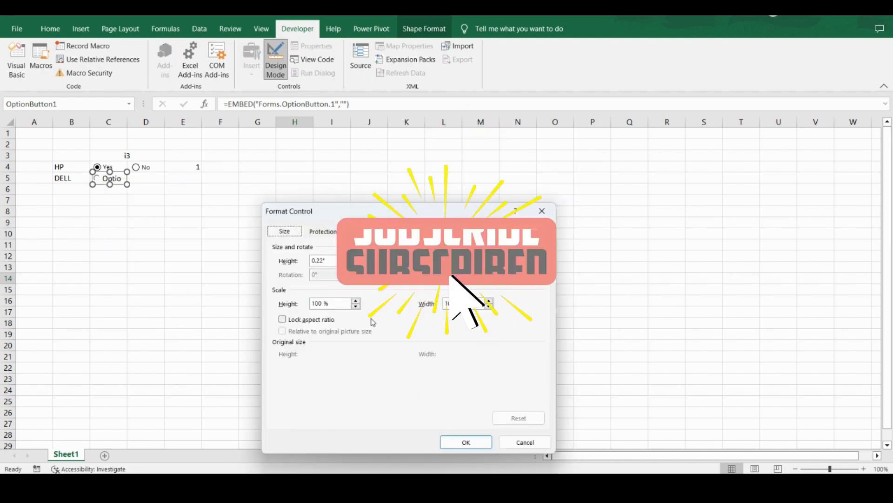
left_click(548, 215)
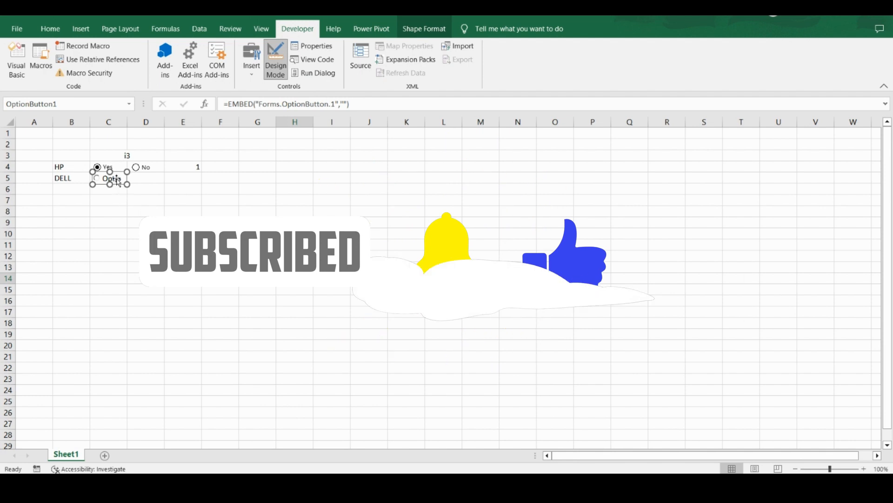
Open the properties of the DELL option button over C5 and set AutoSize to True
left_click(313, 48)
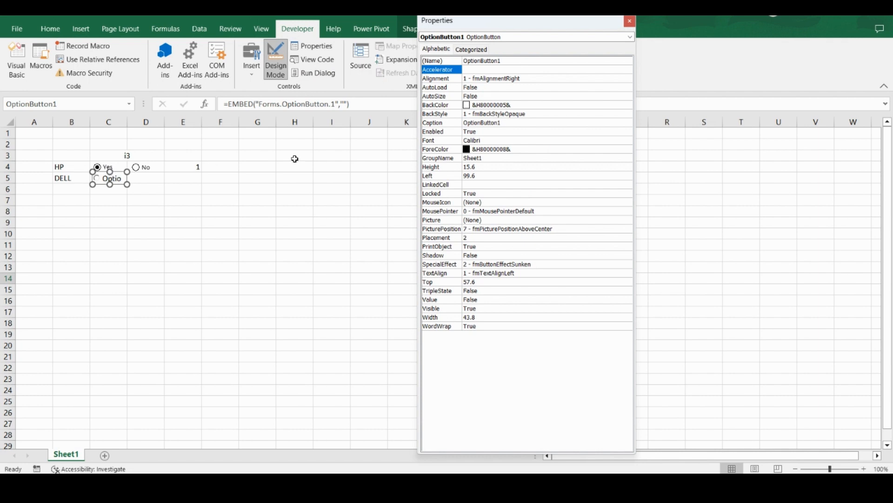
left_click(511, 61)
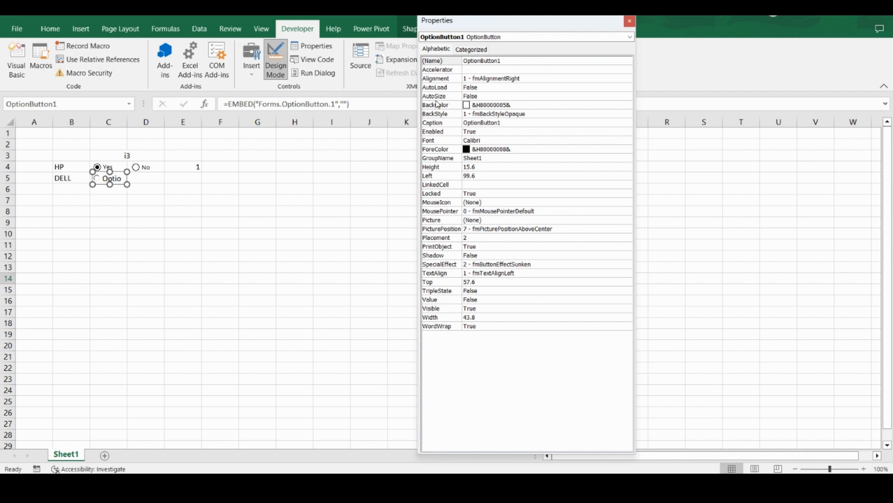
left_click(630, 97)
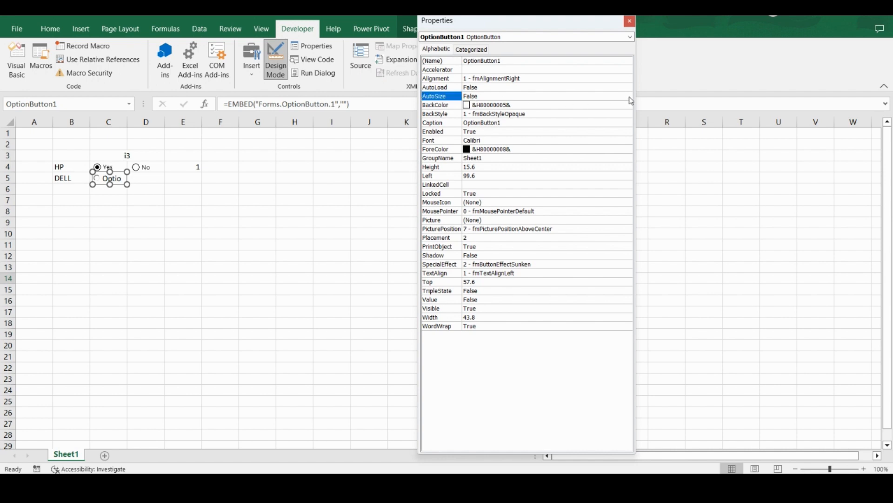
left_click(629, 96)
left_click(563, 106)
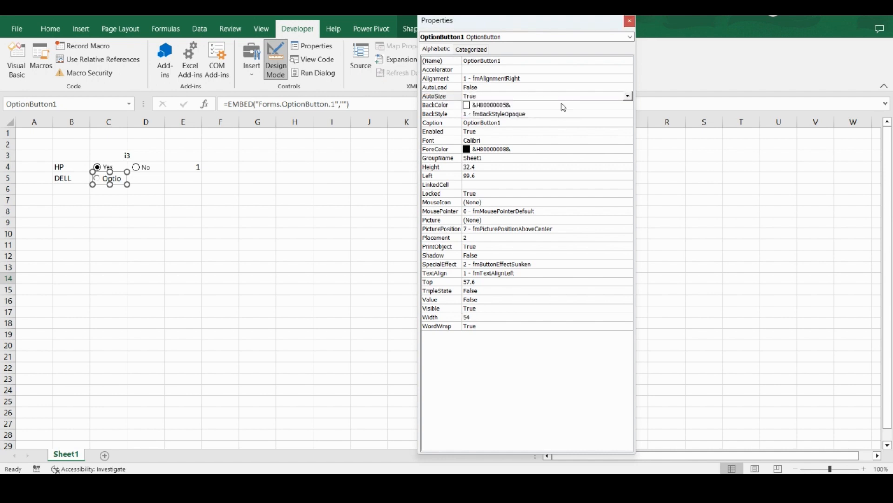
Replace the caption of the option button over C5 with Yes
left_click(511, 124)
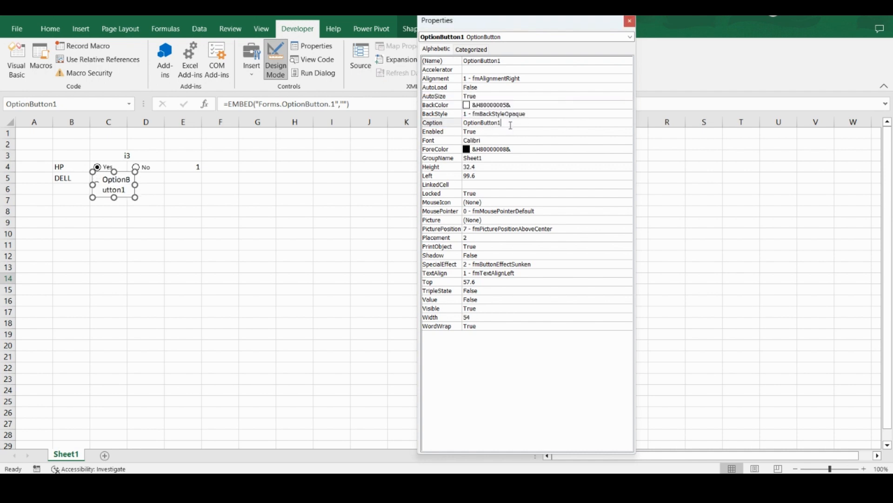
key("BackSpace")
key("BackSpace")
key("BackSpace")
key("BackSpace")
key("BackSpace")
key("BackSpace")
key("BackSpace")
key("BackSpace")
key("BackSpace")
key("BackSpace")
key("BackSpace")
key("BackSpace")
key("BackSpace")
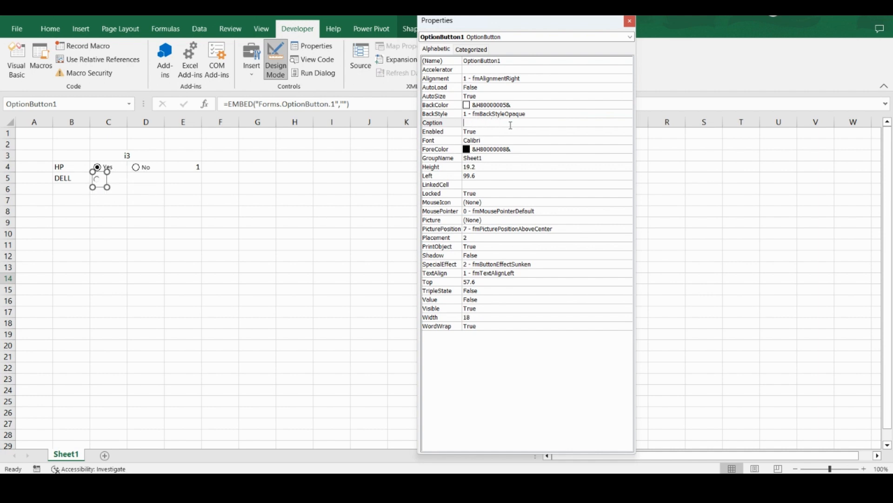
type("Yes")
Link the DELL Yes button to cell E5 and set its MousePointer to 1 - fmMousePointerArrow, closing its properties
left_click(473, 186)
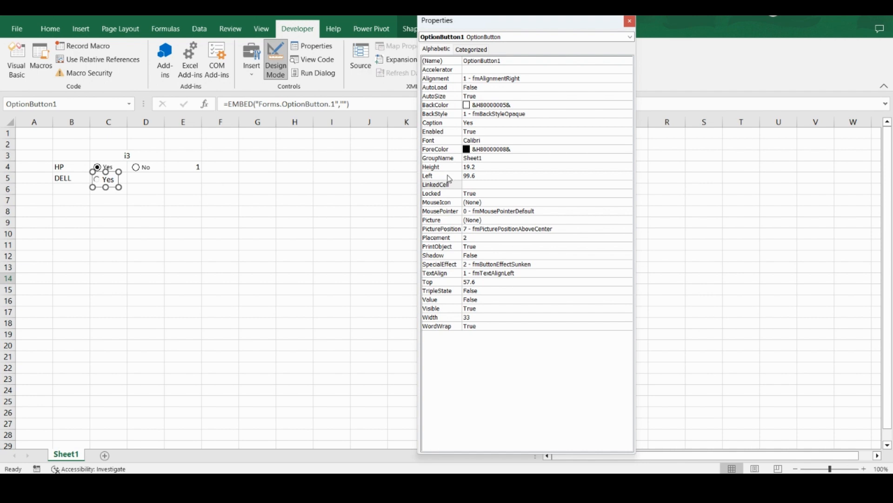
type("E5")
left_click(629, 211)
left_click(628, 211)
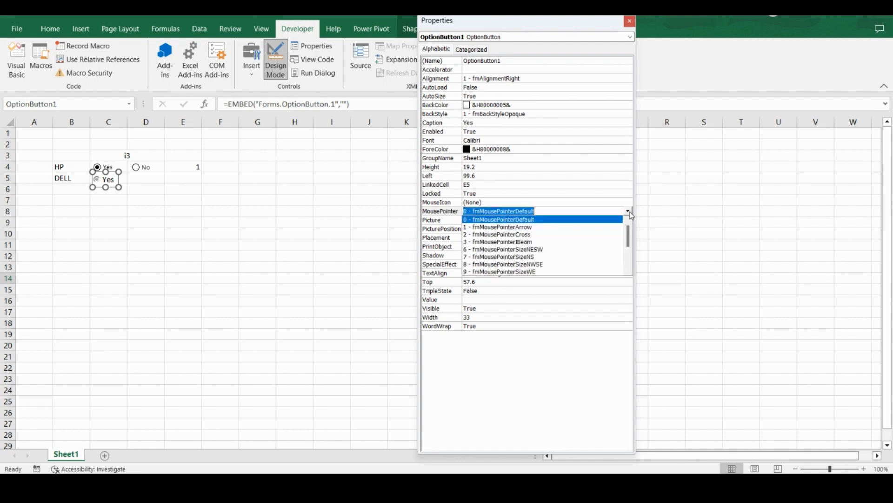
left_click(585, 227)
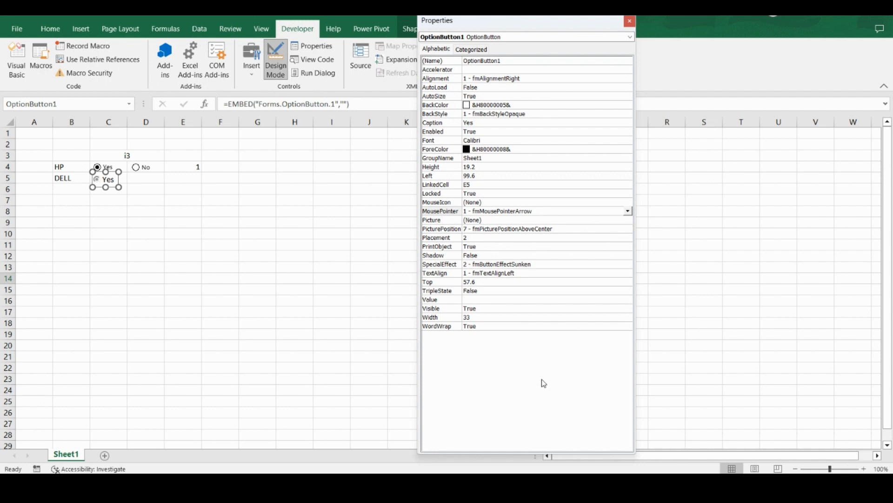
left_click(631, 21)
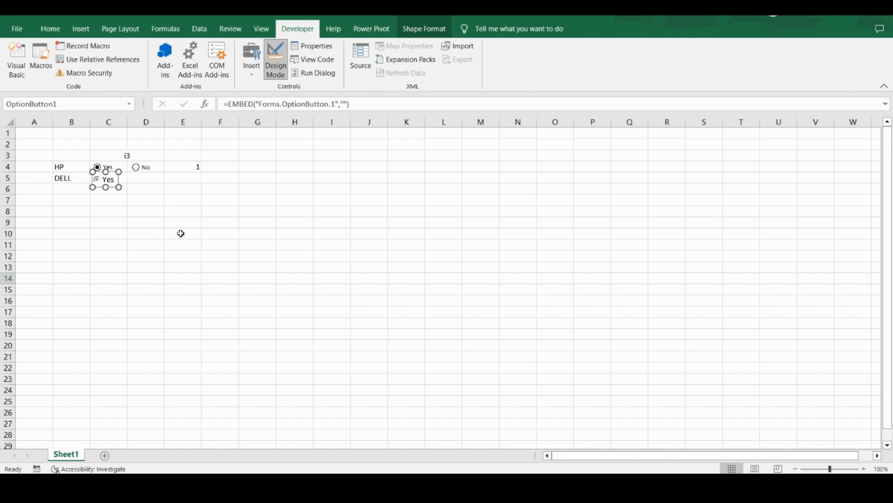
Insert a second ActiveX option button, about 44 by 18 points, over cell D5 beside the DELL Yes button
left_click(253, 78)
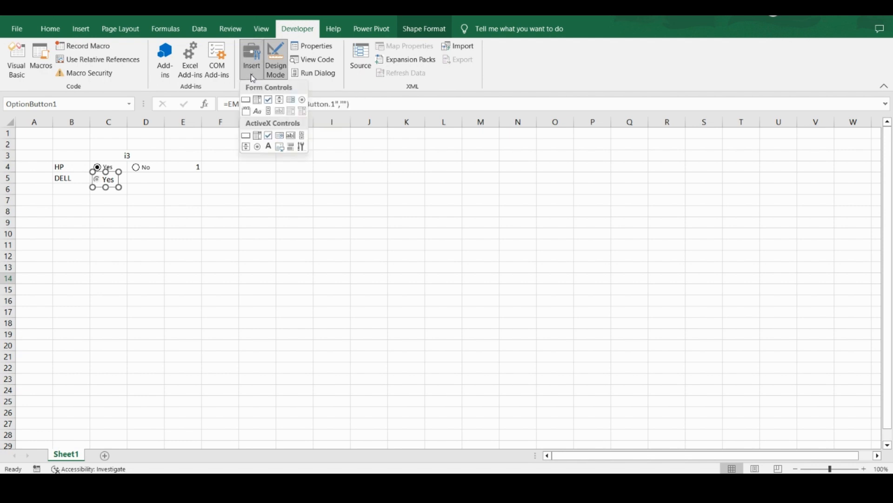
left_click(258, 147)
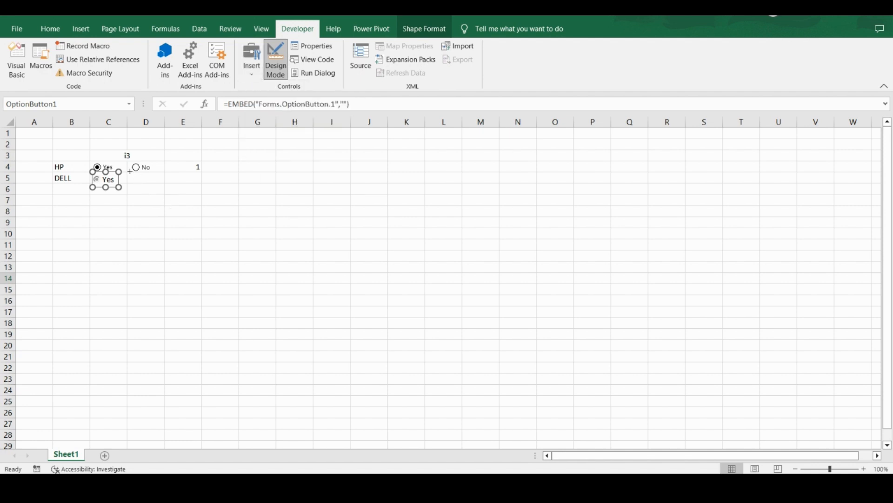
left_click_drag(130, 171, 163, 186)
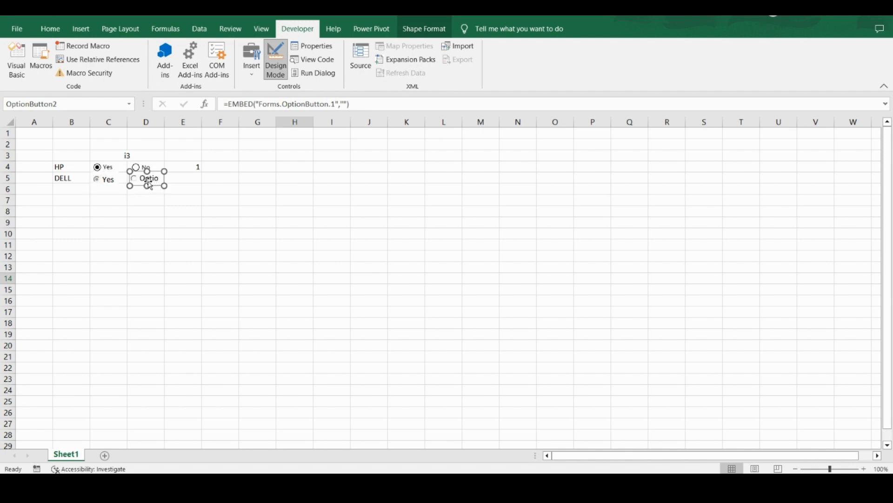
Open the properties of the new option button over D5 and set AutoSize to True
left_click(323, 46)
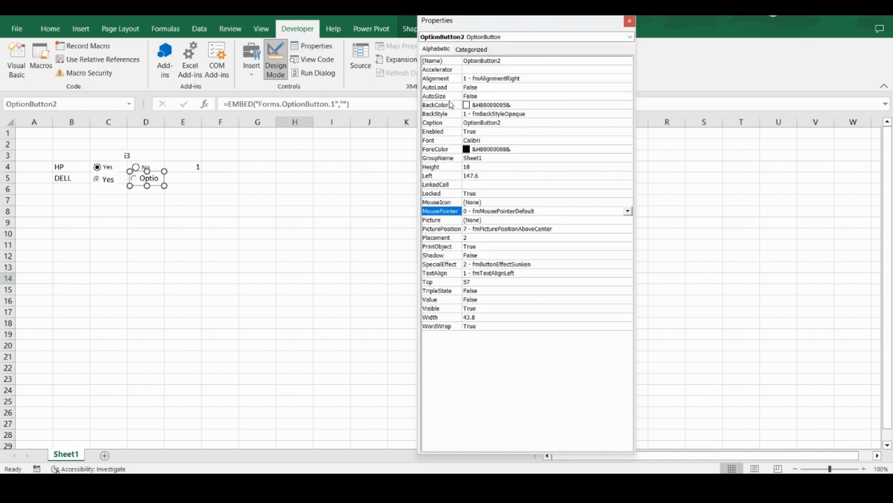
left_click(507, 125)
left_click(506, 124)
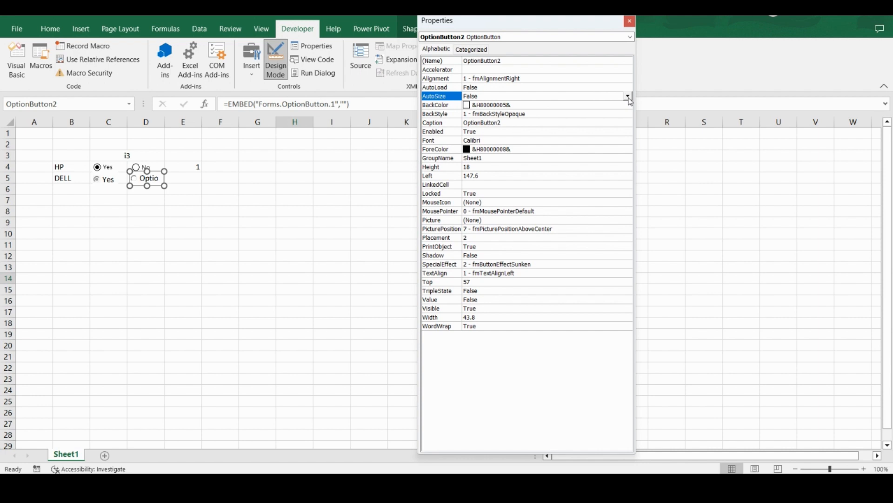
left_click(629, 97)
left_click(602, 105)
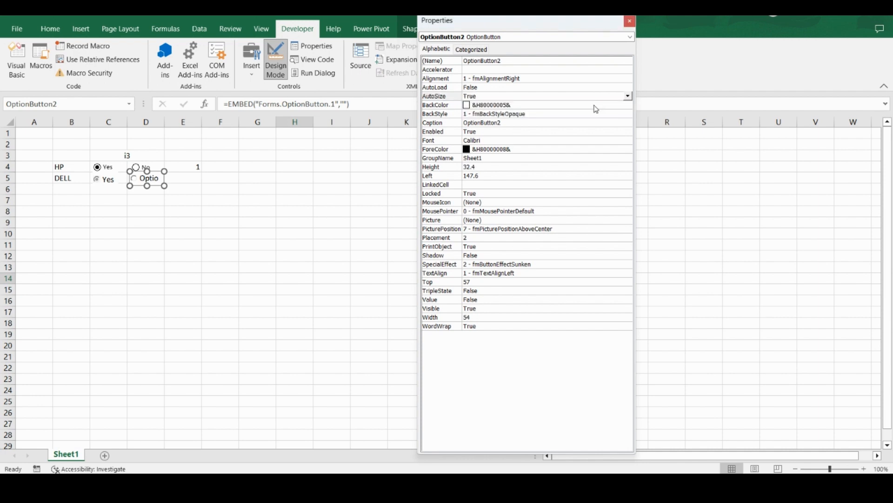
Replace the caption of the option button over D5 with No and close its properties
left_click(513, 124)
key("BackSpace")
key("BackSpace")
key("BackSpace")
key("BackSpace")
key("BackSpace")
key("BackSpace")
key("BackSpace")
key("BackSpace")
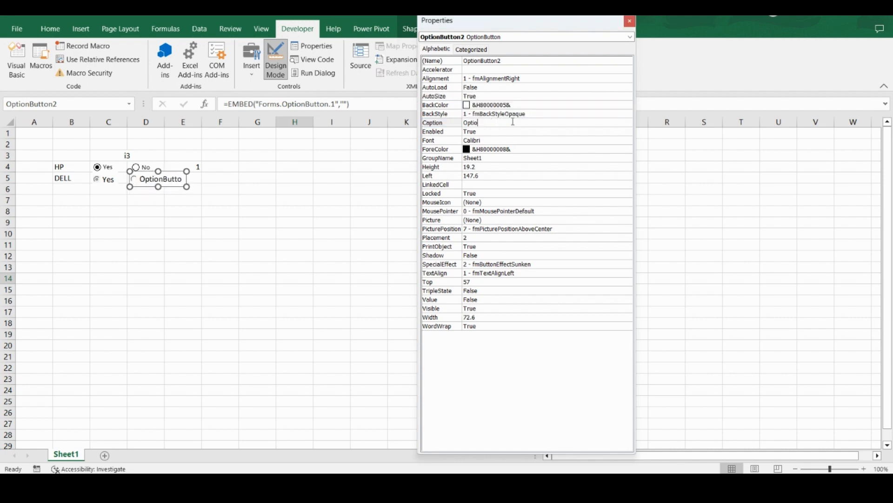
key("BackSpace")
key("BackSpace")
key("BackSpace")
key("BackSpace")
key("BackSpace")
type("N")
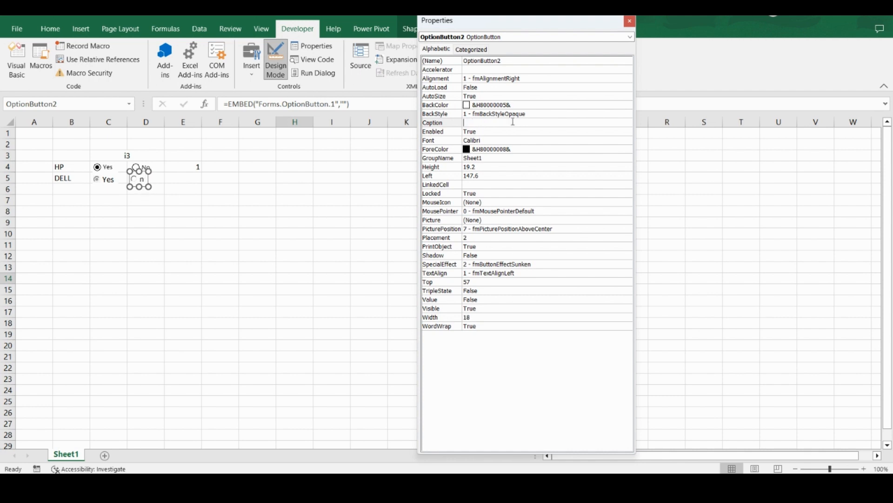
type("o")
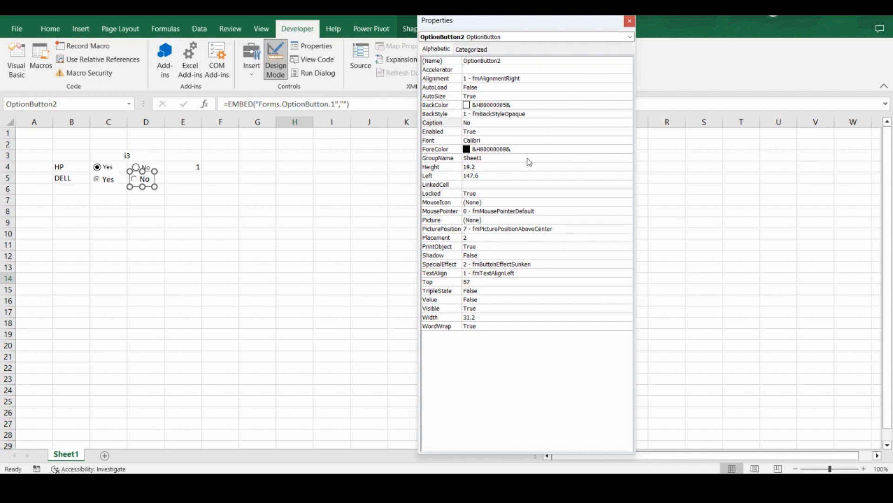
left_click(631, 22)
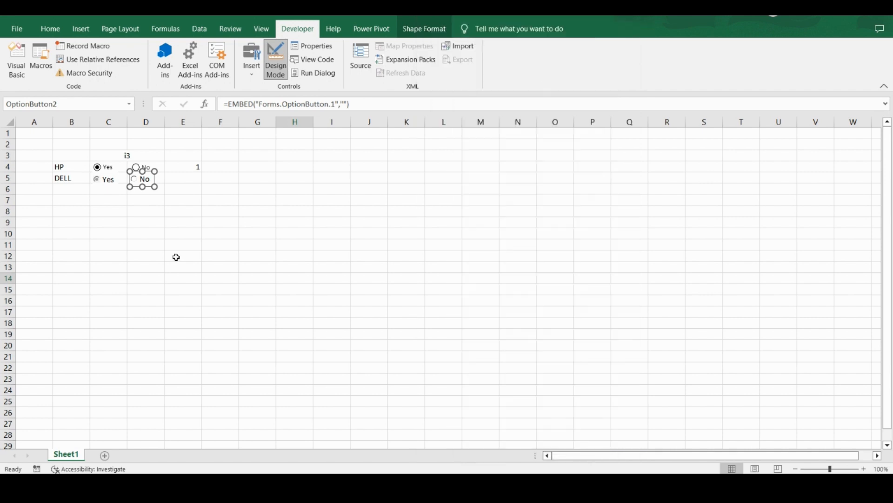
Set the DELL No button's LinkedCell property to F5, close the properties and deselect the button
left_click(147, 232)
left_click(141, 179)
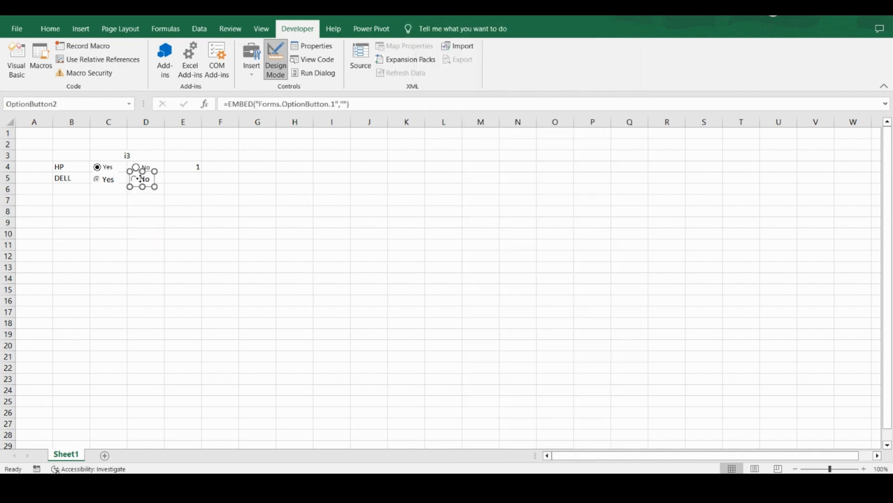
left_click(309, 49)
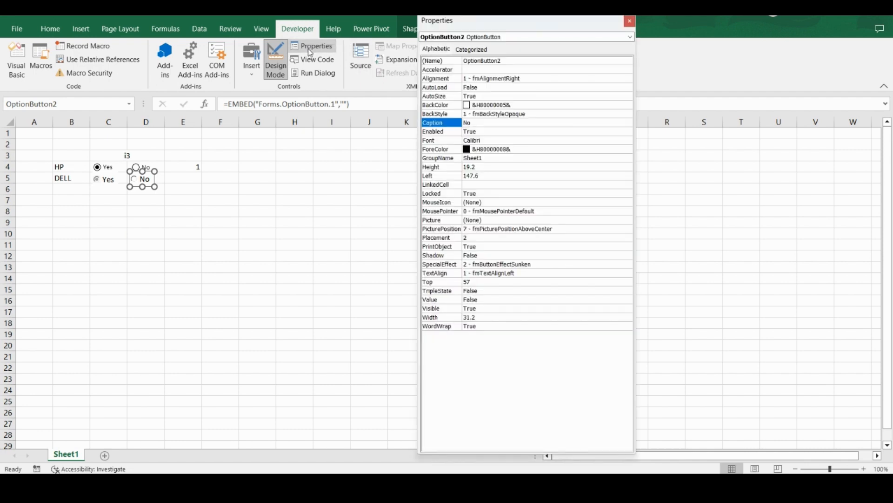
left_click(477, 185)
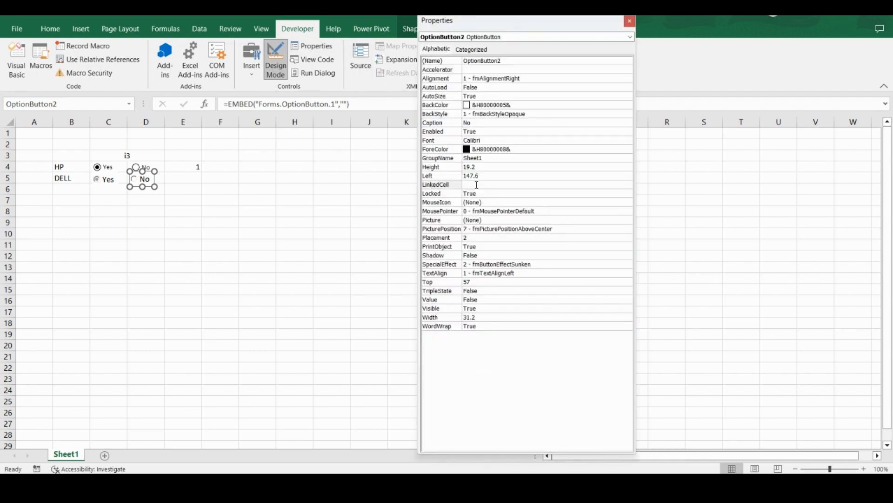
type("f5")
left_click(631, 22)
left_click(298, 243)
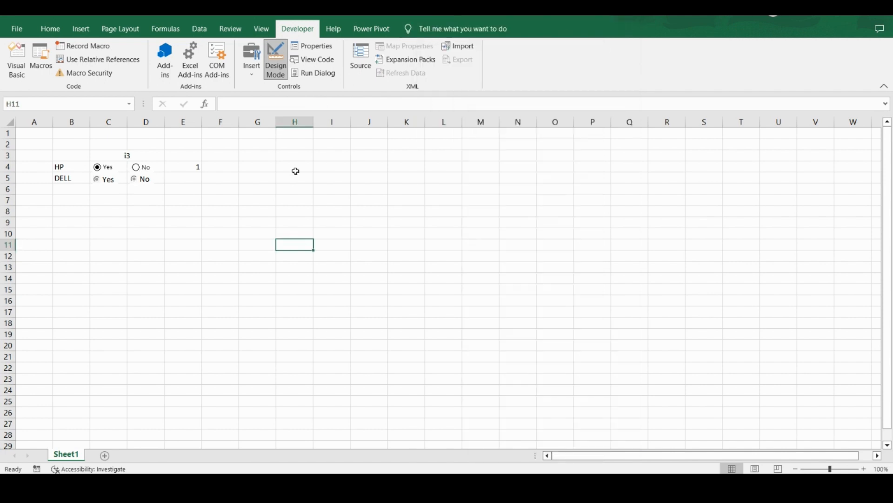
Turn off Design Mode and test the DELL option buttons by alternating between No and Yes, finishing with No selected
left_click(284, 72)
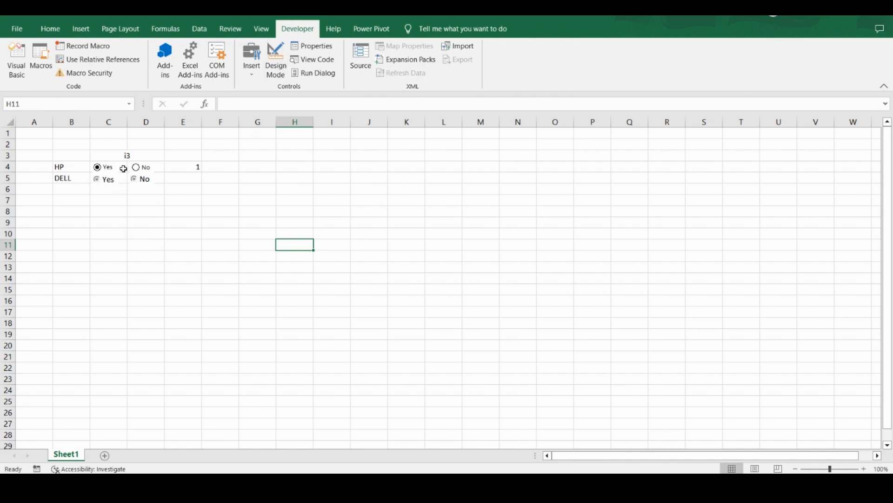
left_click(139, 176)
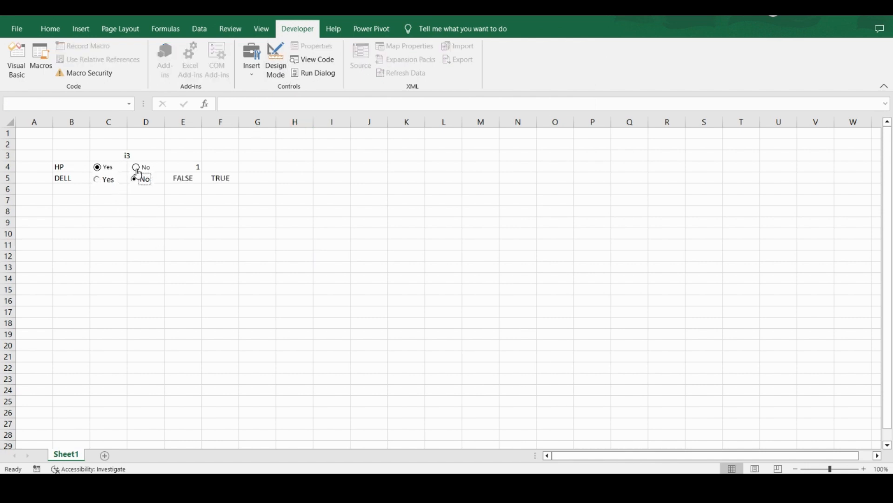
left_click(98, 181)
left_click(147, 184)
Enter the formula =IF(E4=1,"HP i3","No HP i3") in cell G4
left_click(262, 166)
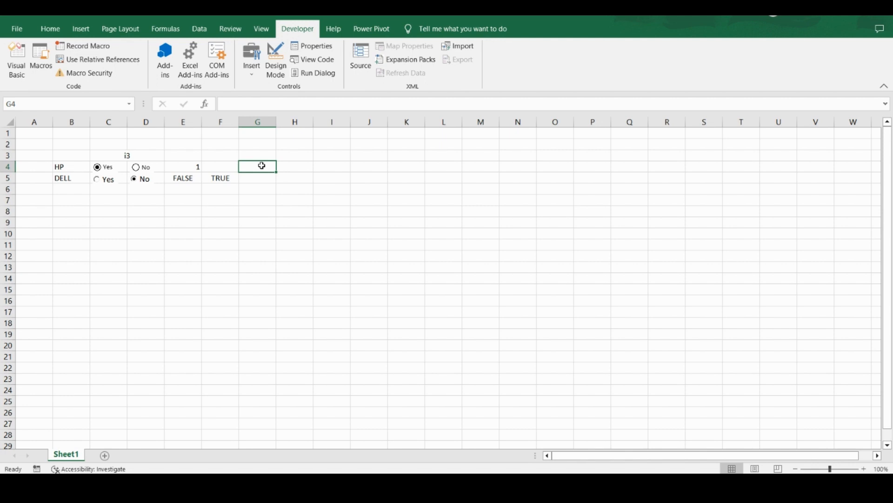
type("=if")
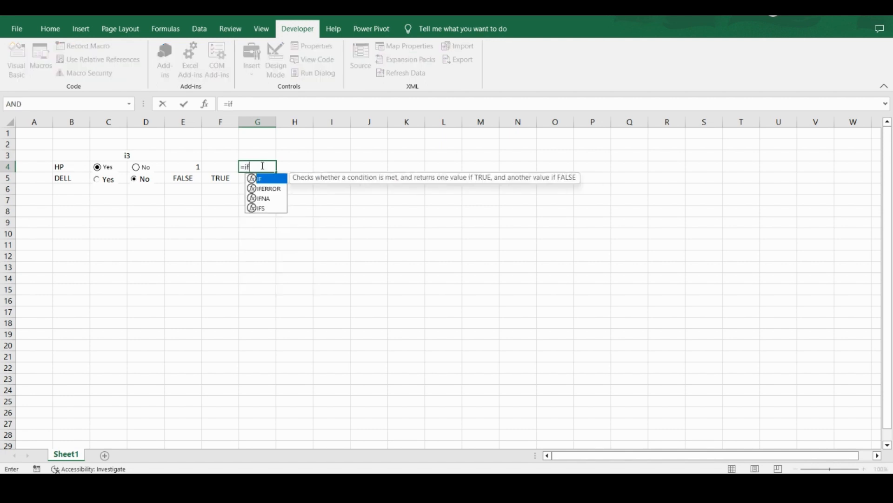
type("(")
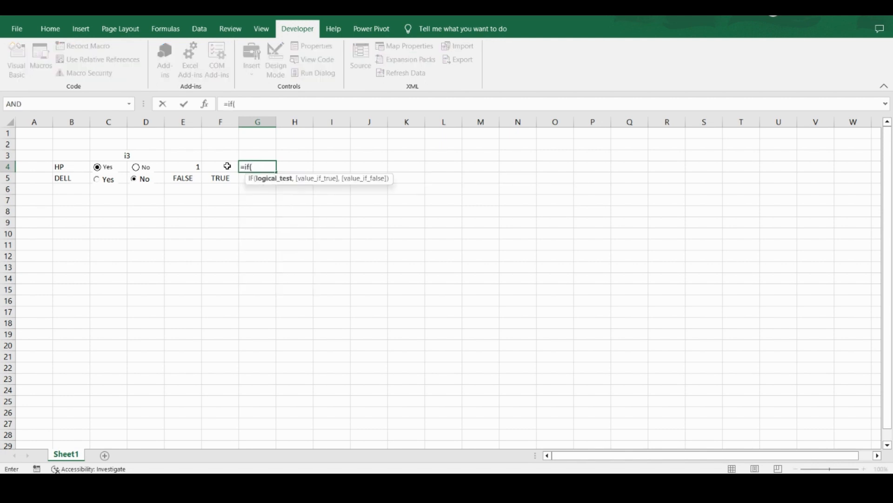
left_click(189, 166)
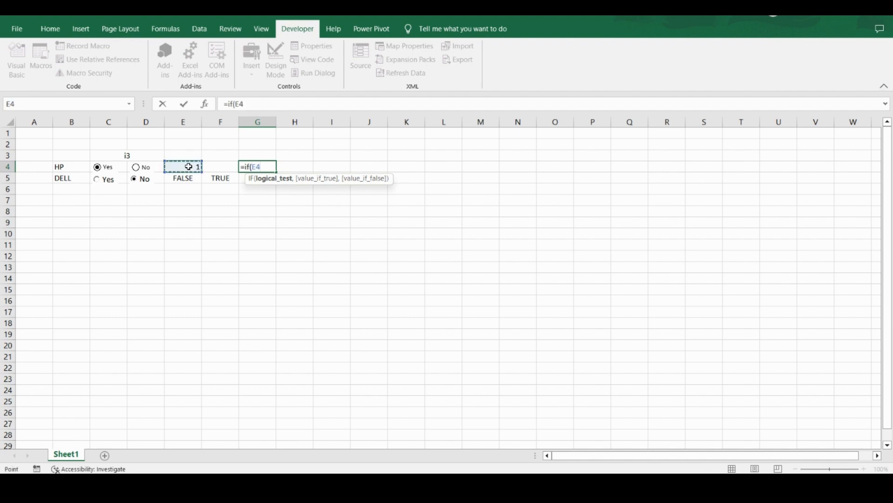
type("=1,")
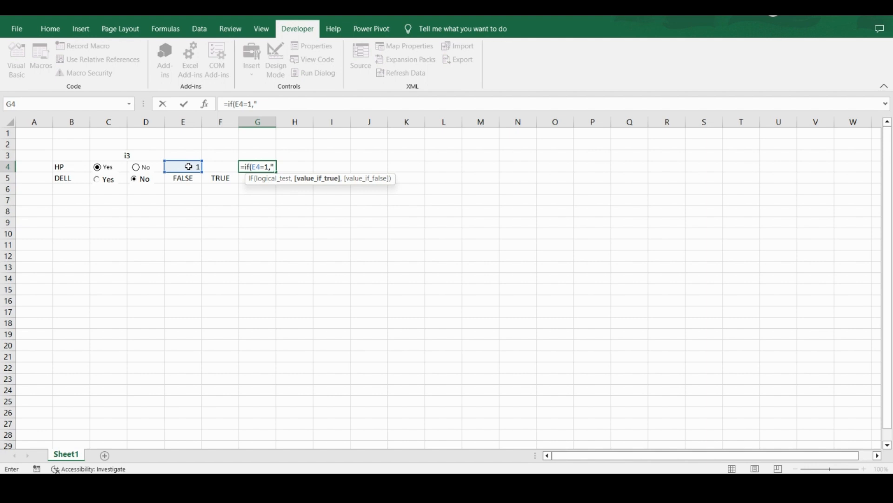
type("\"HP i3\",")
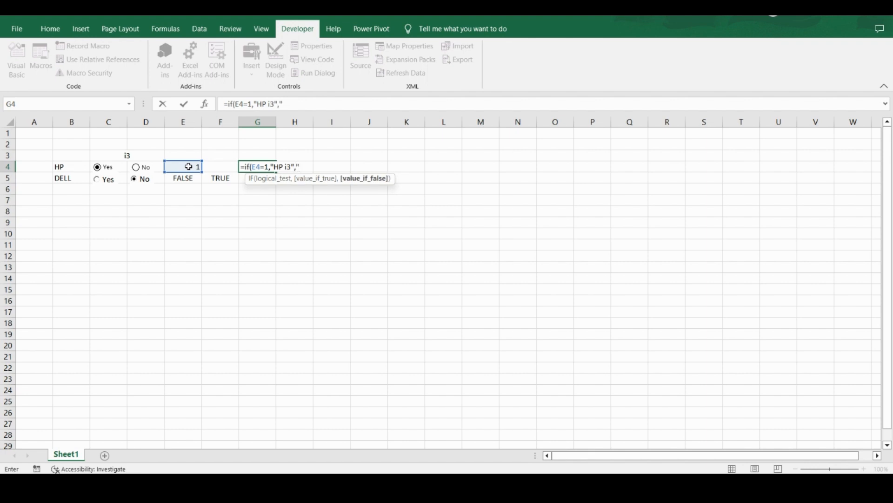
type("\"No HP i3\")")
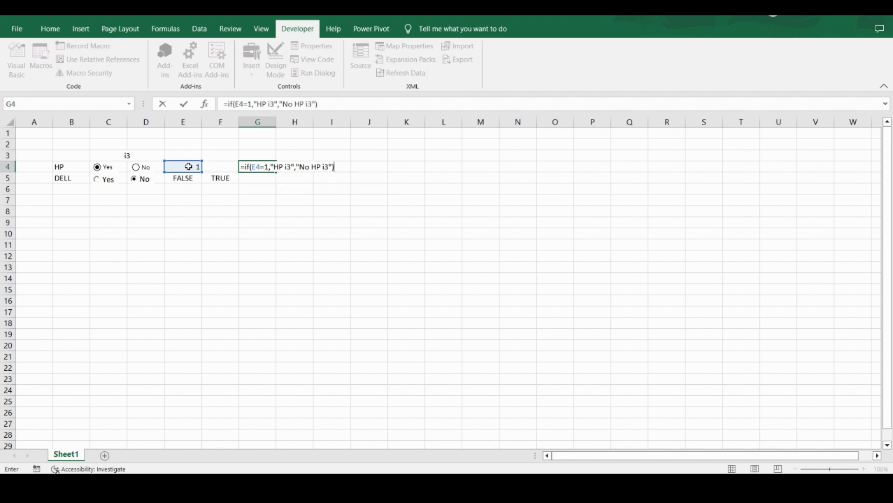
key("Return")
Reselect G4 and test its formula by switching the HP option buttons to No and back to Yes
key("Up")
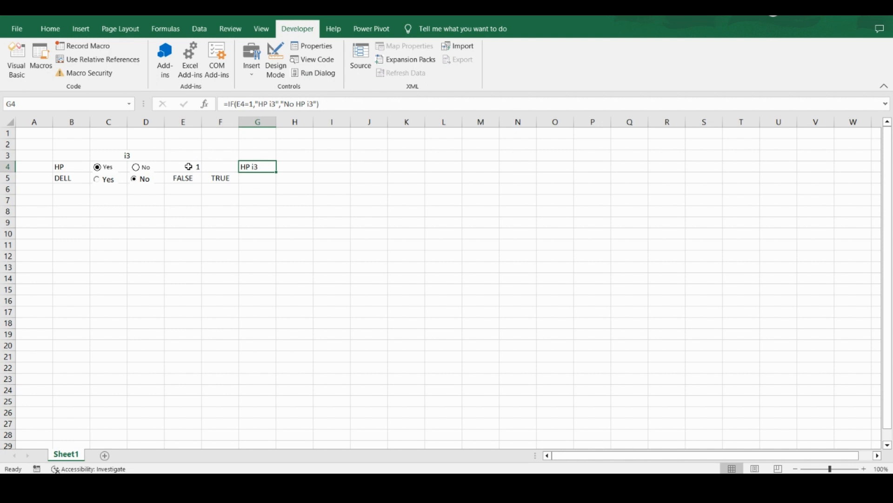
left_click(137, 170)
left_click(98, 168)
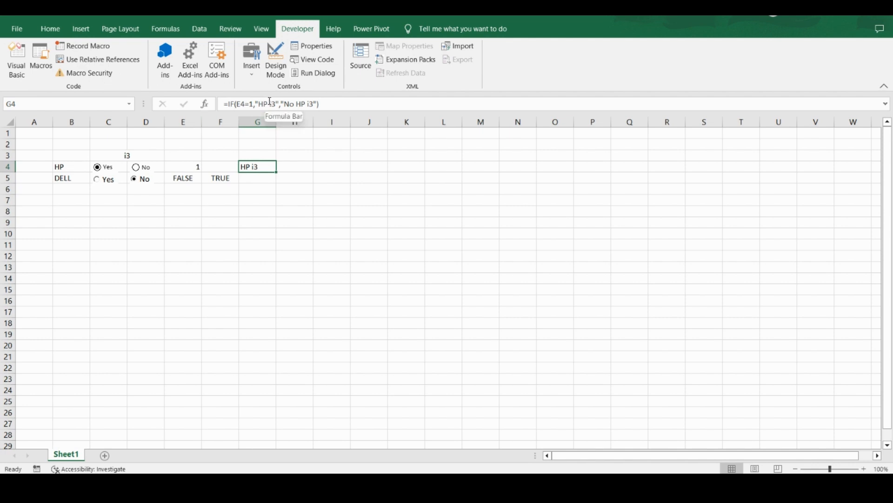
Copy the IF formula from cell G4 into cell G5
key("ctrl+c")
left_click(252, 182)
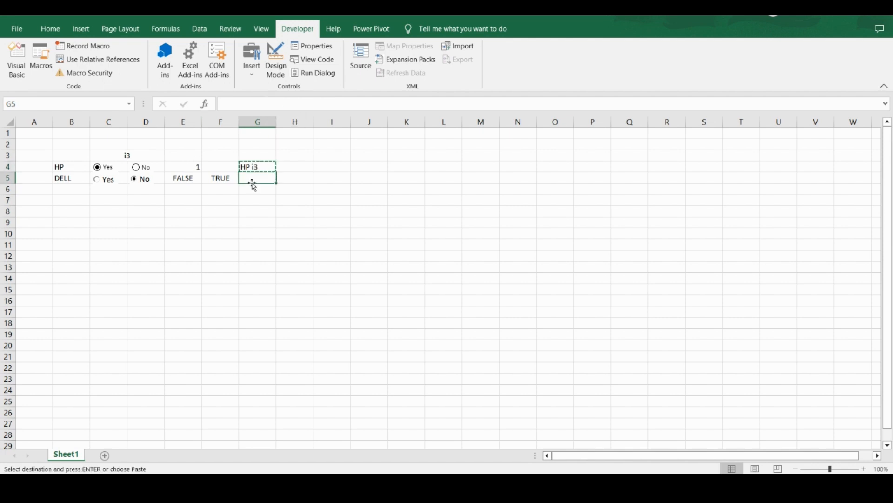
key("ctrl+v")
key("Escape")
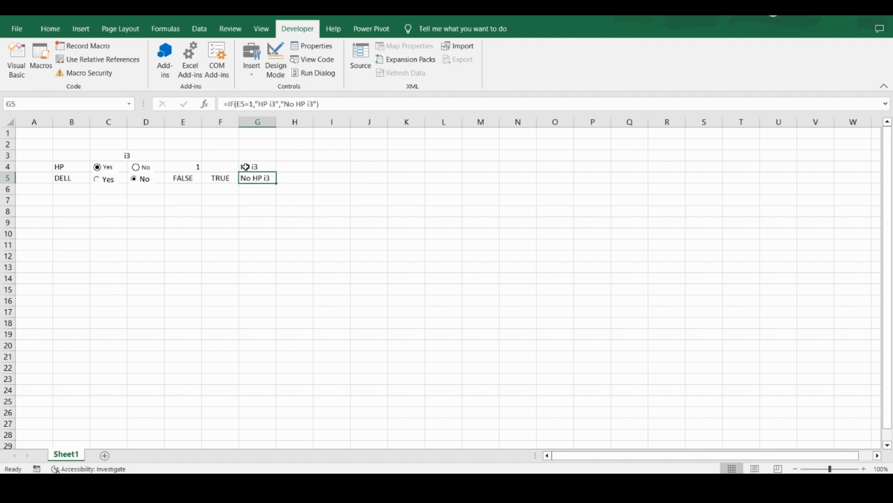
Change the logical test of the formula in G5 to E5=TRUE
left_click(254, 104)
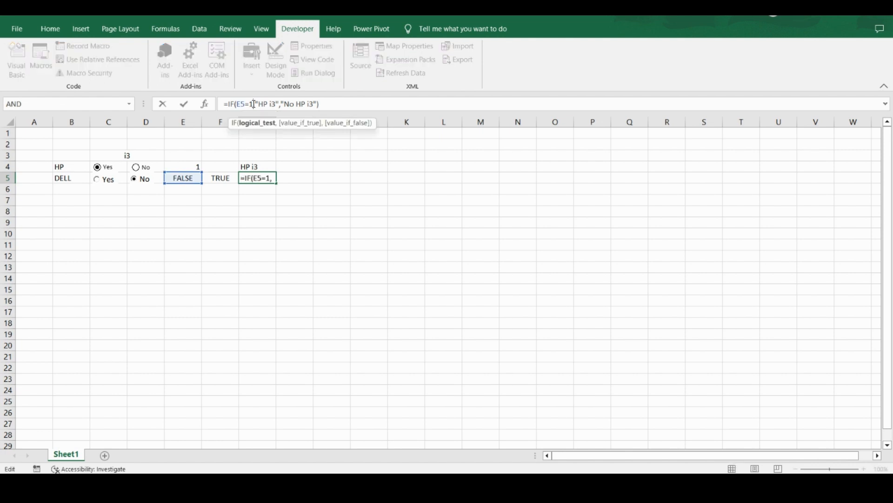
key("BackSpace")
type("true")
key("Right")
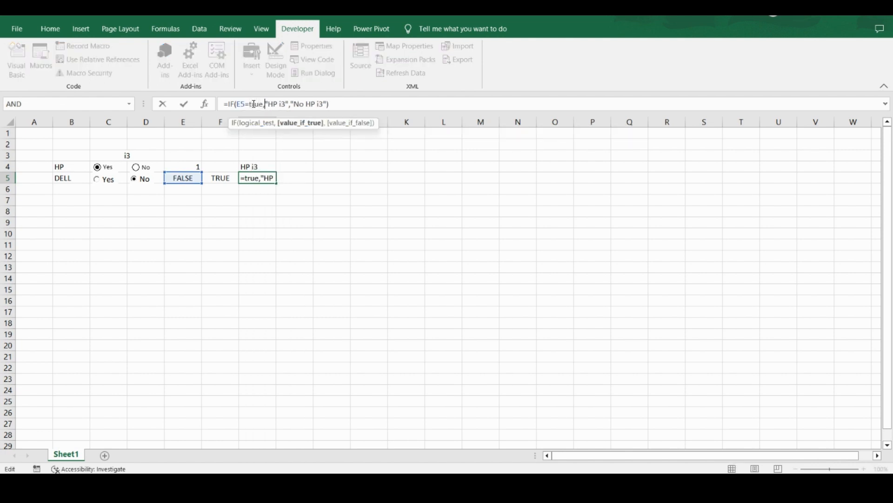
Change the result texts in G5's formula to "DELL i3" and "No DELL i3" and confirm the formula
key("BackSpace")
key("BackSpace")
type("DELL")
key("Right")
key("Right")
key("Right")
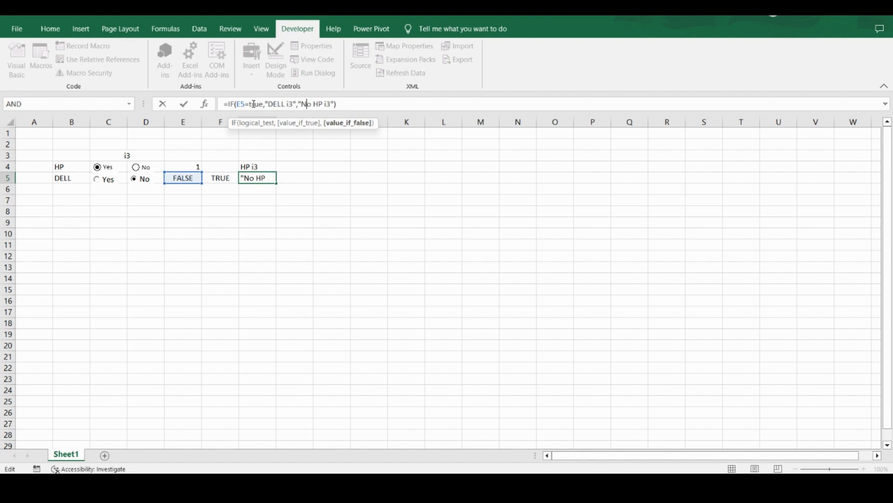
key("shift+Right")
key("shift+Right")
type("DELL")
key("Return")
key("Up")
left_click_drag(274, 124, 274, 124)
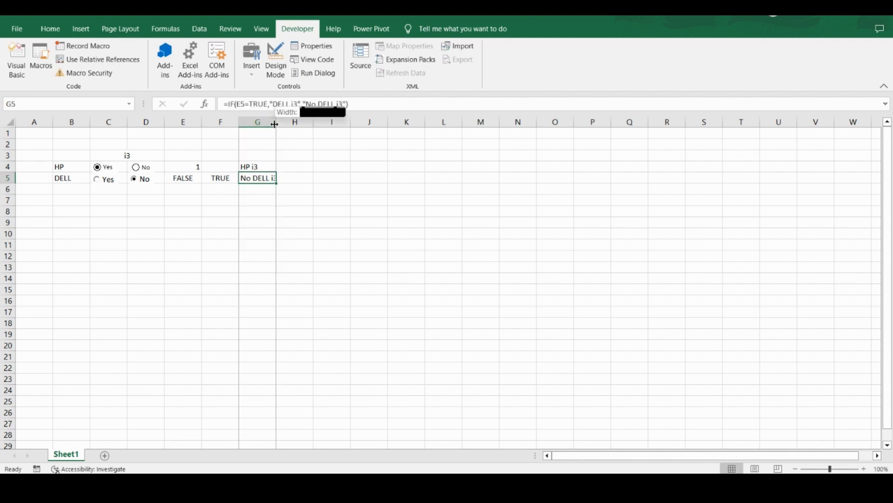
Test both formulas by switching the DELL buttons to Yes and back to No, and the HP buttons to No and back to Yes
left_click(107, 183)
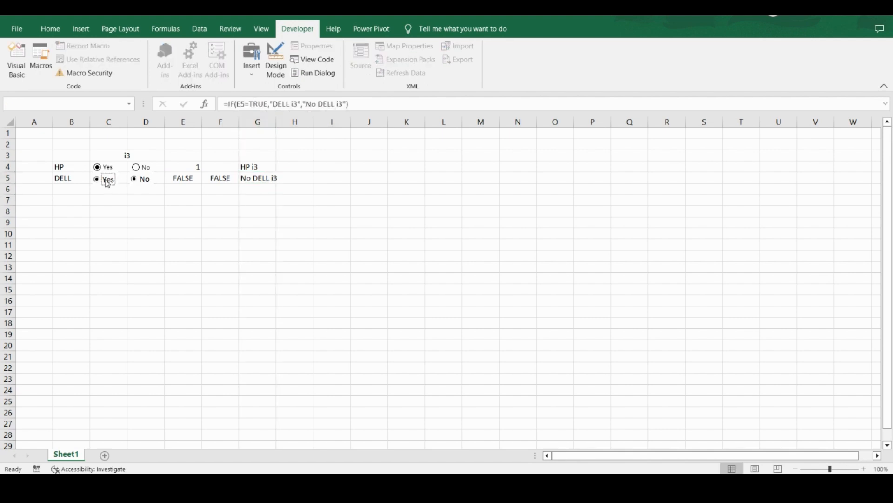
left_click(144, 183)
left_click(145, 170)
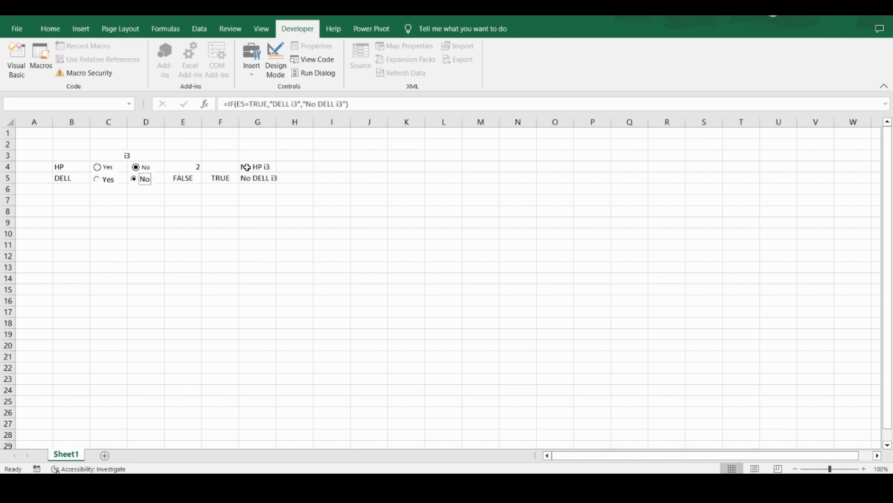
left_click(102, 171)
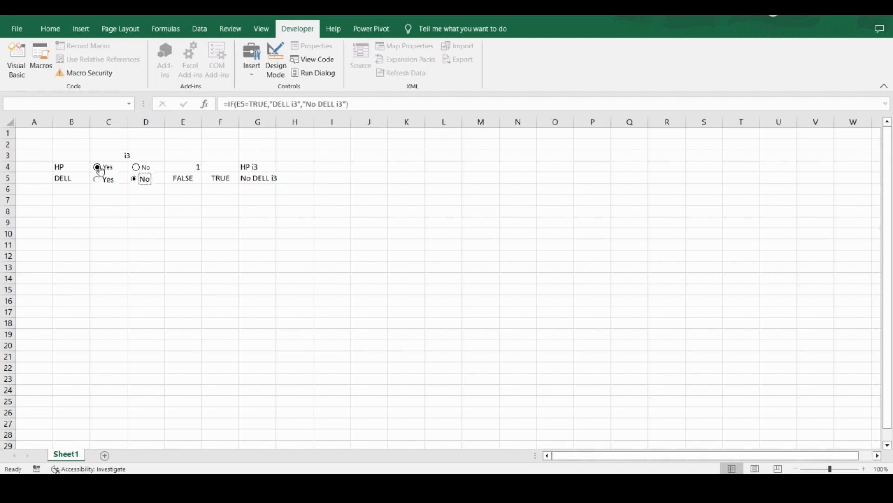
left_click(108, 189)
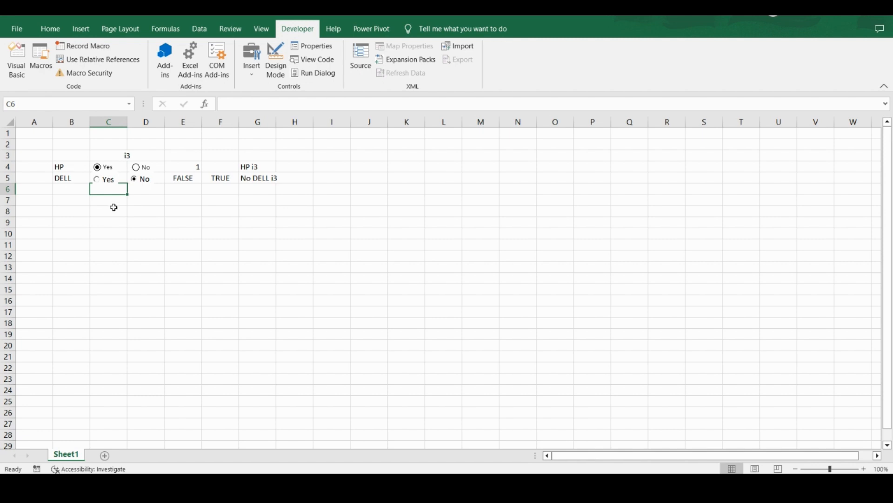
left_click(156, 187)
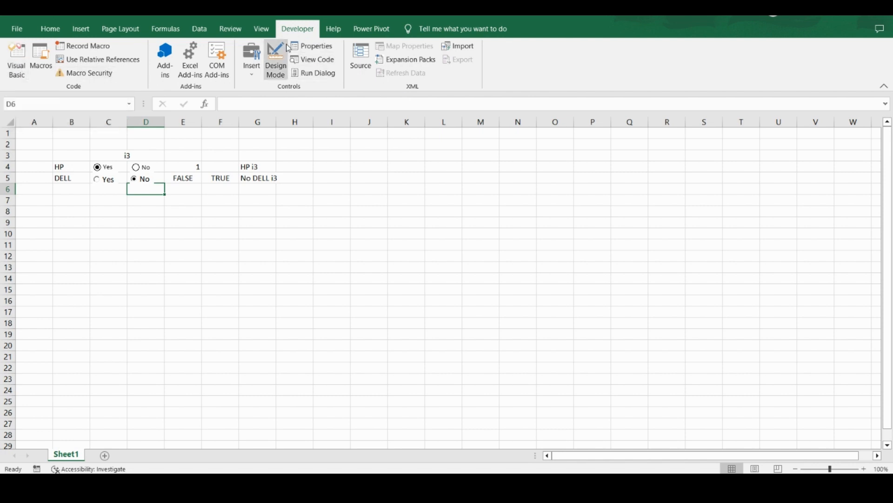
Turn on Design Mode and select the DELL Yes option button, dismissing its shortcut menu
left_click(114, 184)
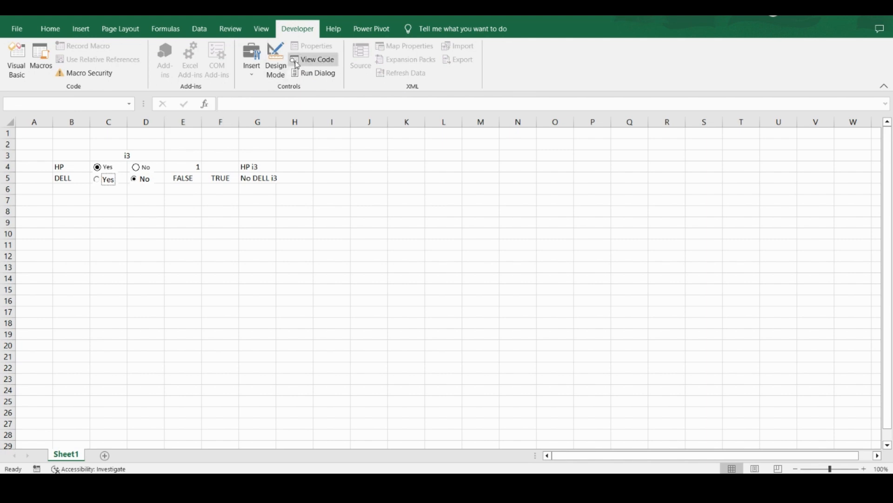
left_click(274, 60)
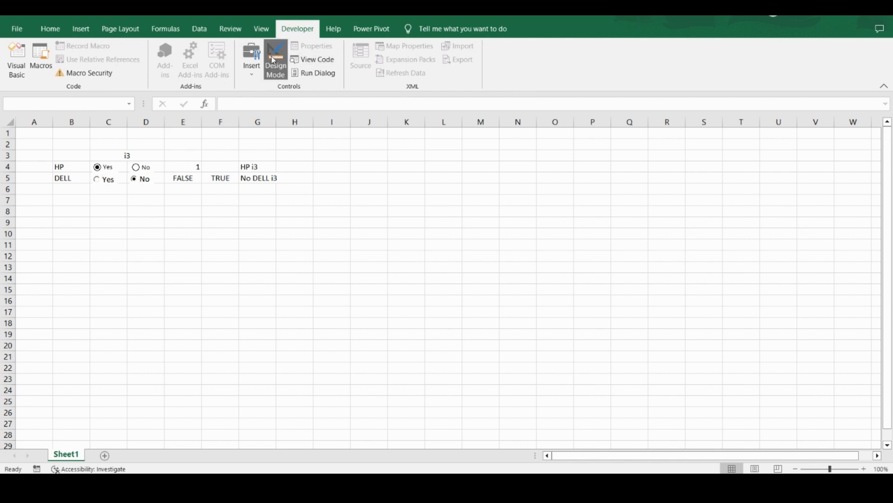
left_click(107, 180)
right_click(107, 180)
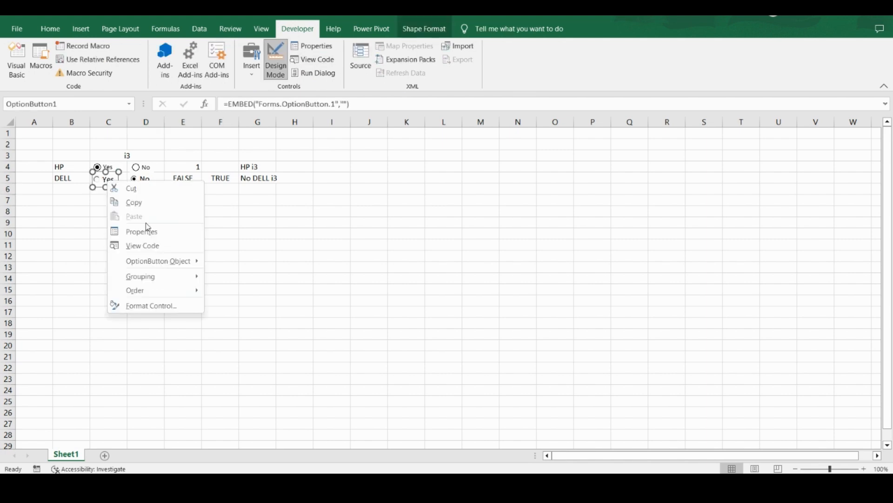
left_click(277, 230)
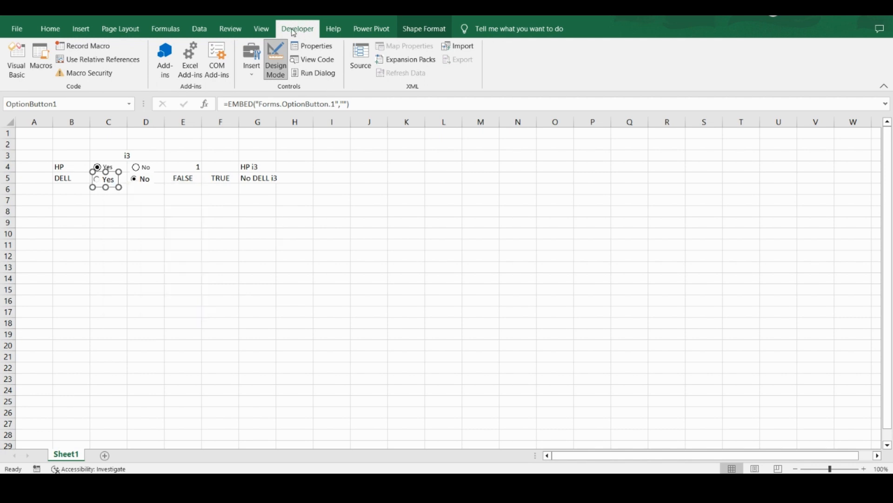
Open Sheet1's code module in the Visual Basic editor and add a Click event procedure for OptionButton1
left_click(17, 60)
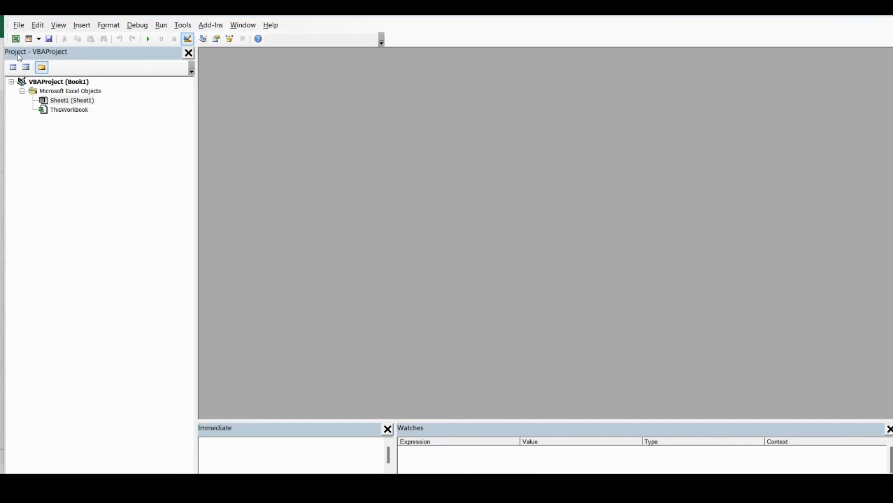
double_click(60, 100)
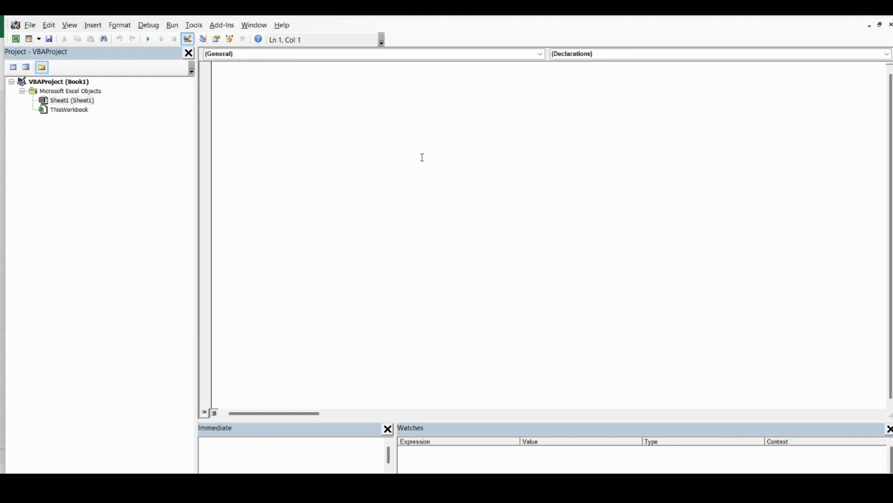
left_click(540, 54)
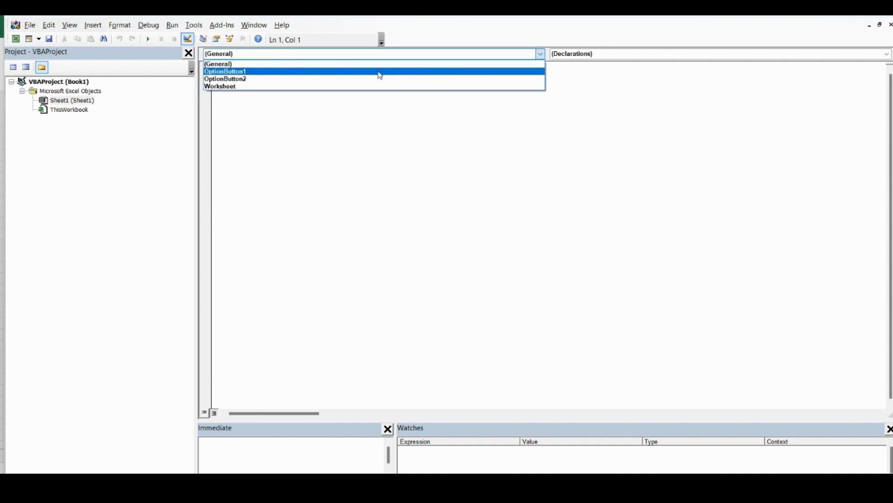
left_click(352, 73)
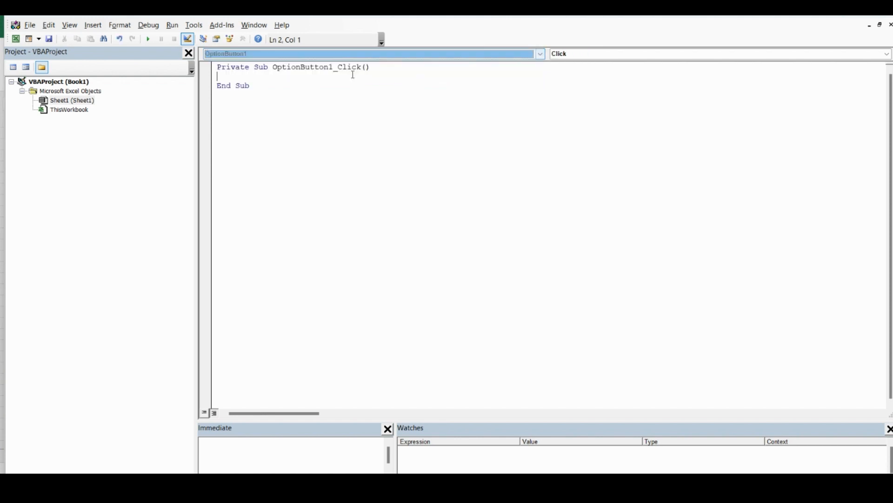
Review the events available for OptionButton1, keep the Click procedure empty and return to the worksheet
left_click(611, 51)
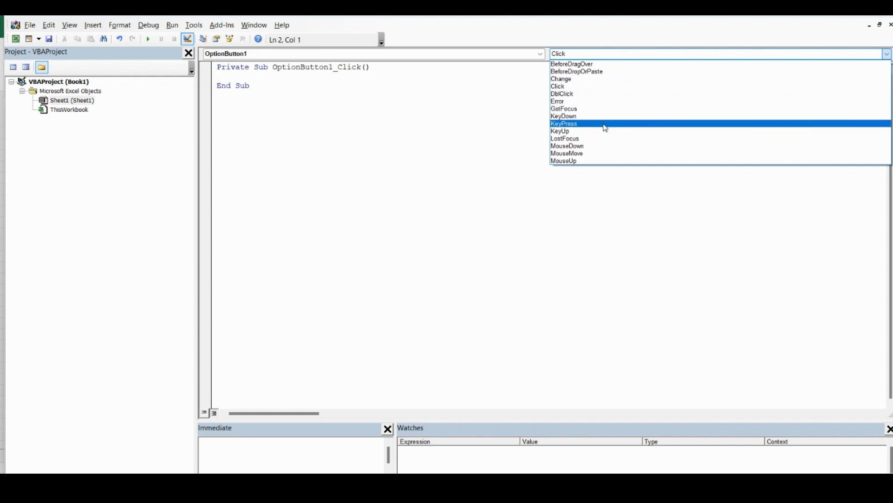
left_click(348, 135)
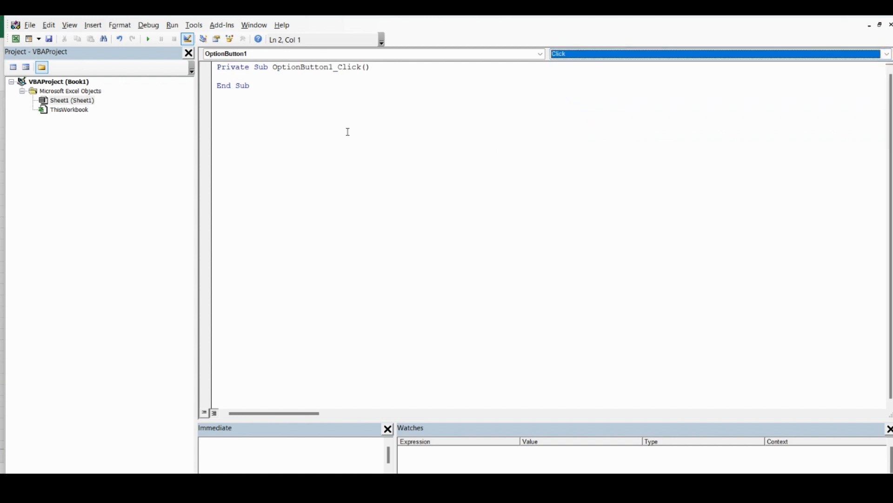
left_click(252, 79)
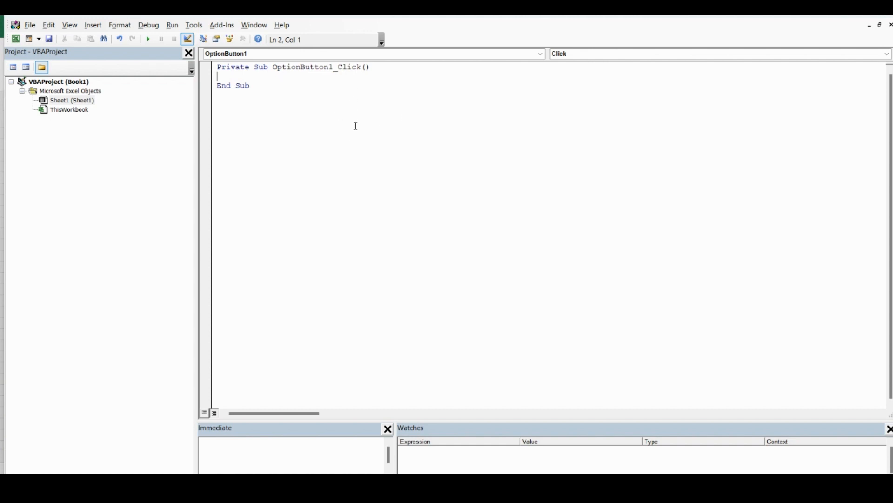
left_click(15, 39)
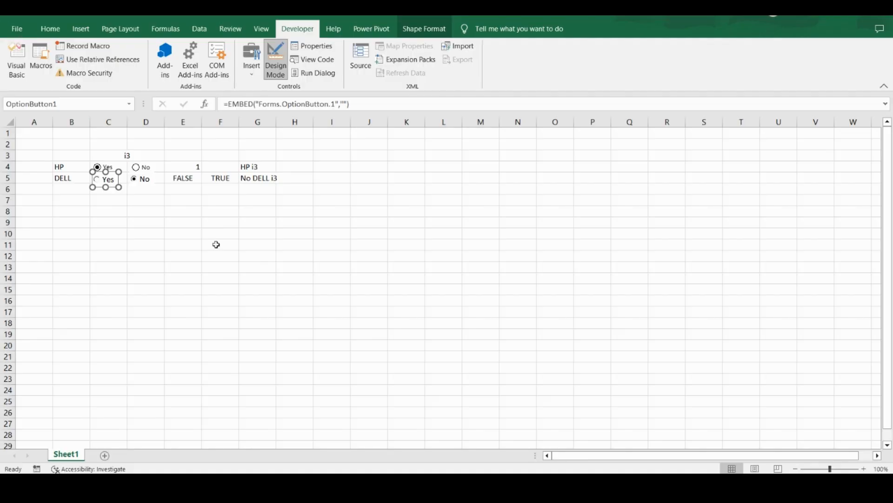